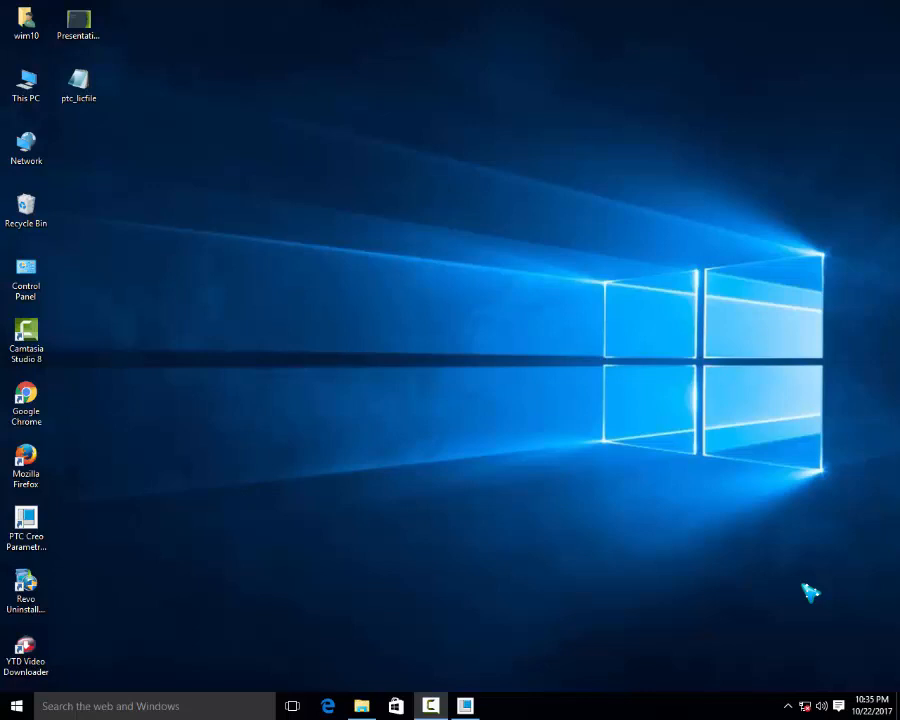
Switch to PTC Creo Parametric and create a solid part named exrtude_test with the default template
{"action": "left_click", "coordinate": [468, 706]}
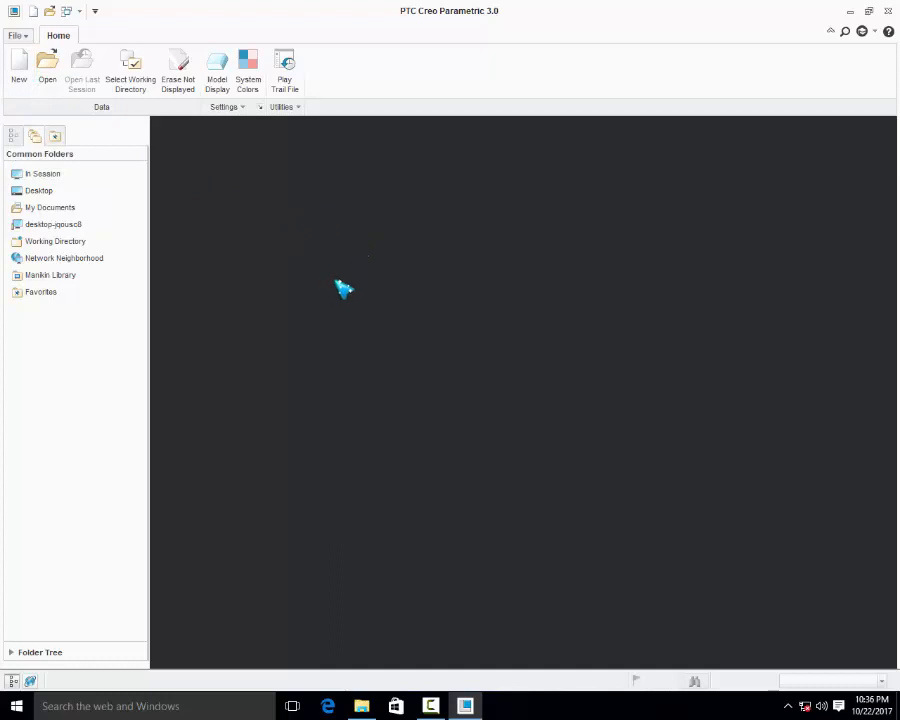
{"action": "left_click", "coordinate": [20, 72]}
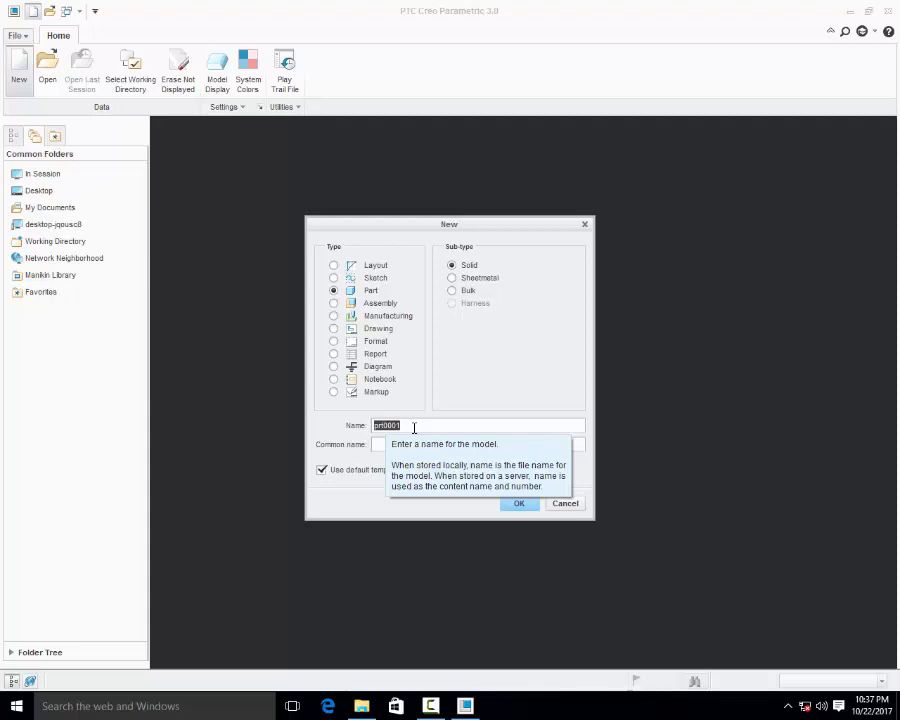
{"action": "type", "text": "exrtude"}
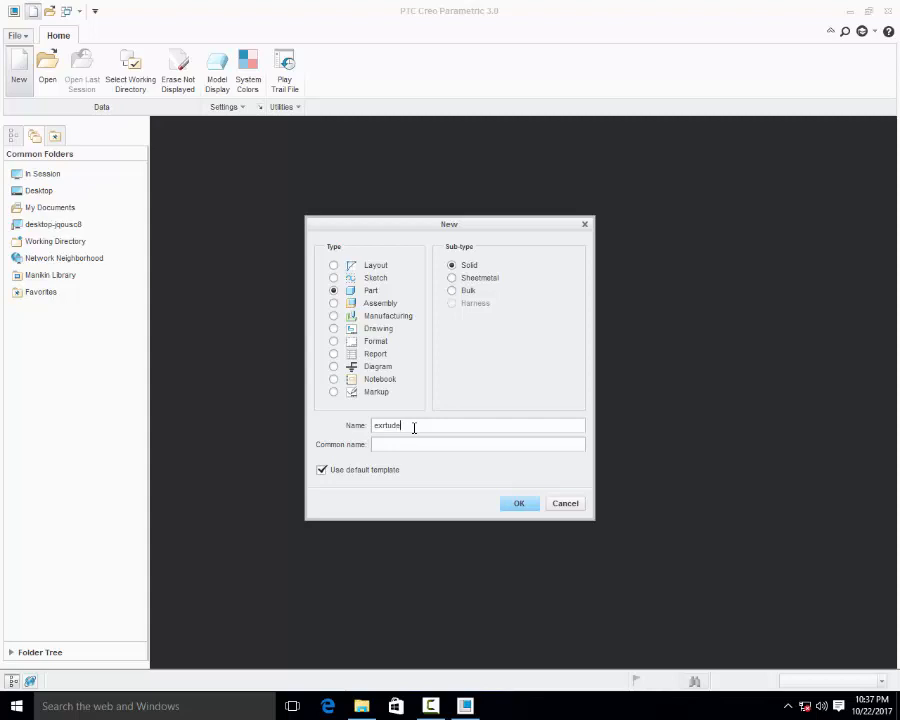
{"action": "type", "text": "_test"}
{"action": "left_click", "coordinate": [520, 504]}
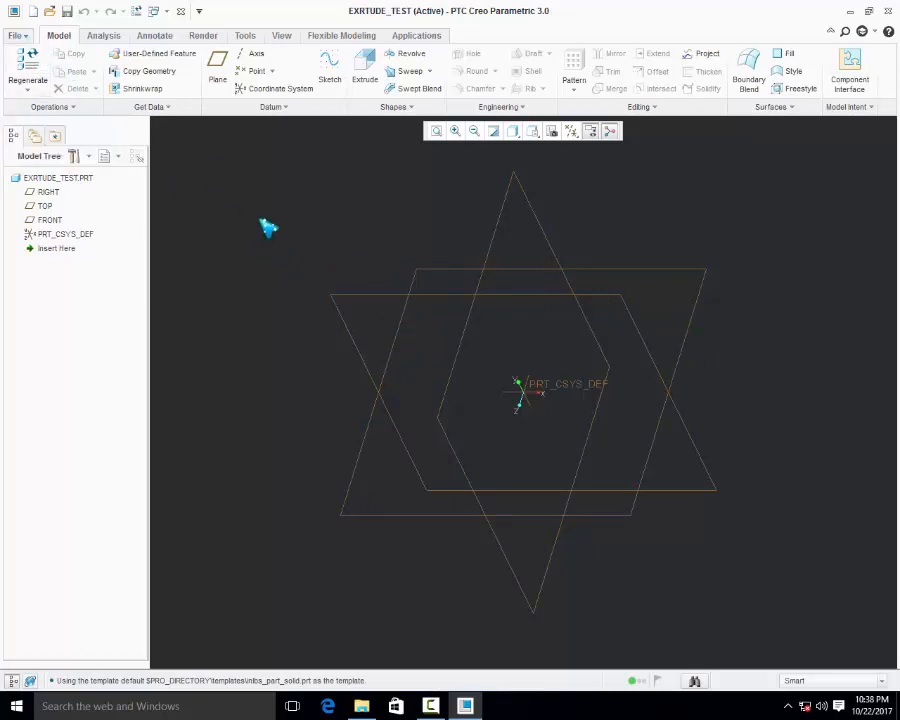
Set the model's unit system to millimeter Newton Second (mmNs), converting the existing dimensions
{"action": "left_click", "coordinate": [20, 36]}
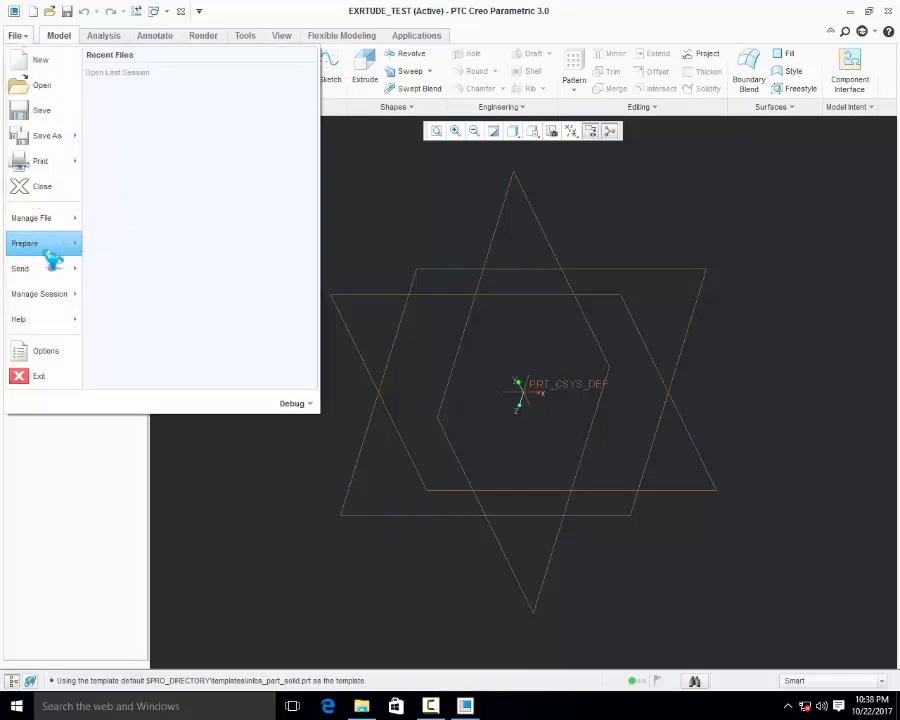
{"action": "mouse_move", "coordinate": [46, 246]}
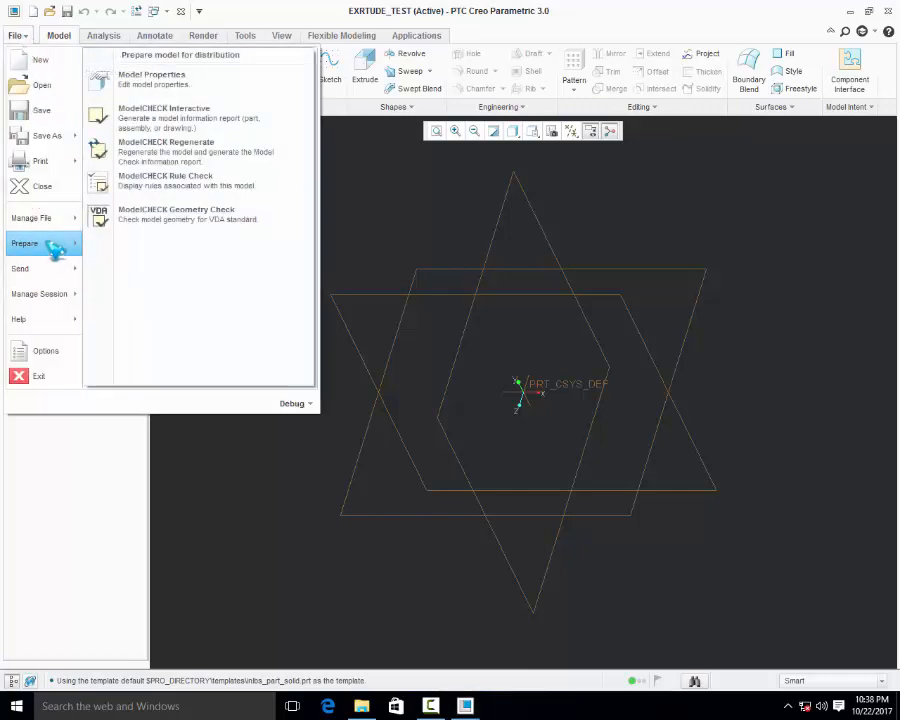
{"action": "left_click", "coordinate": [222, 84]}
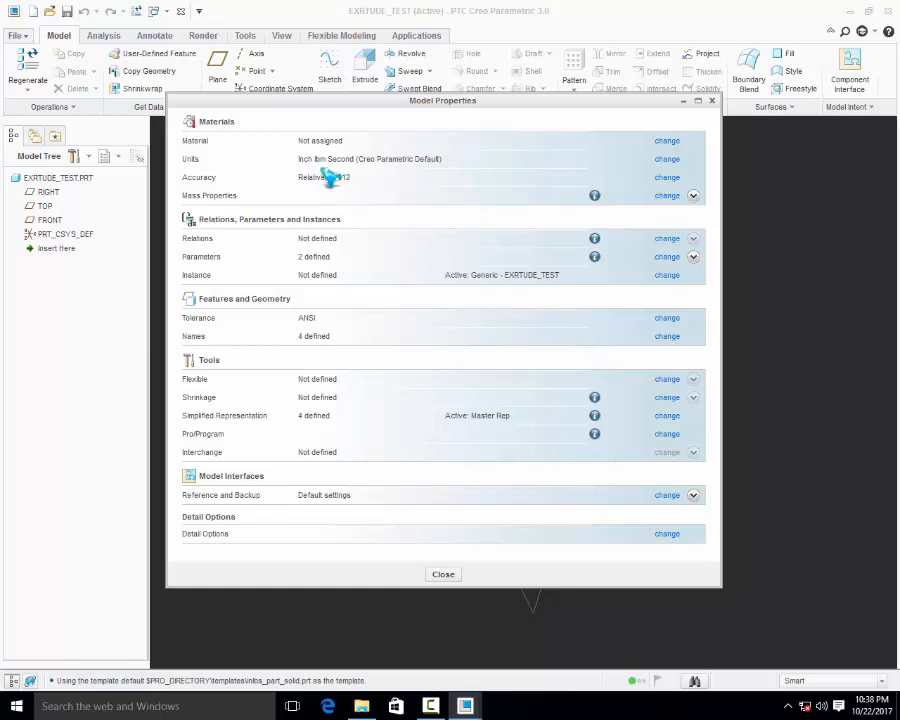
{"action": "left_click", "coordinate": [667, 160]}
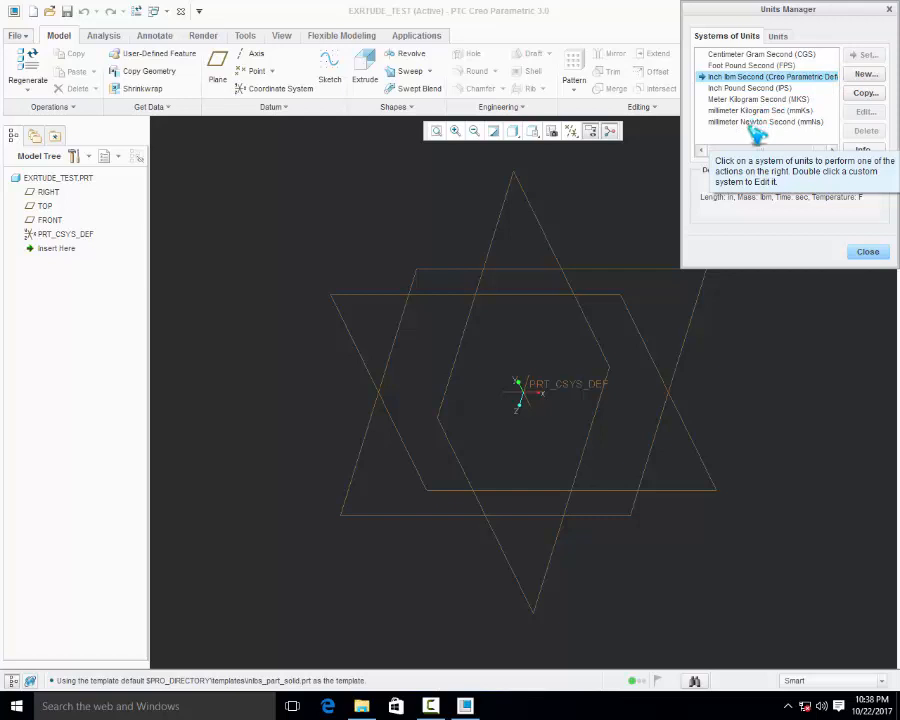
{"action": "left_click", "coordinate": [802, 123]}
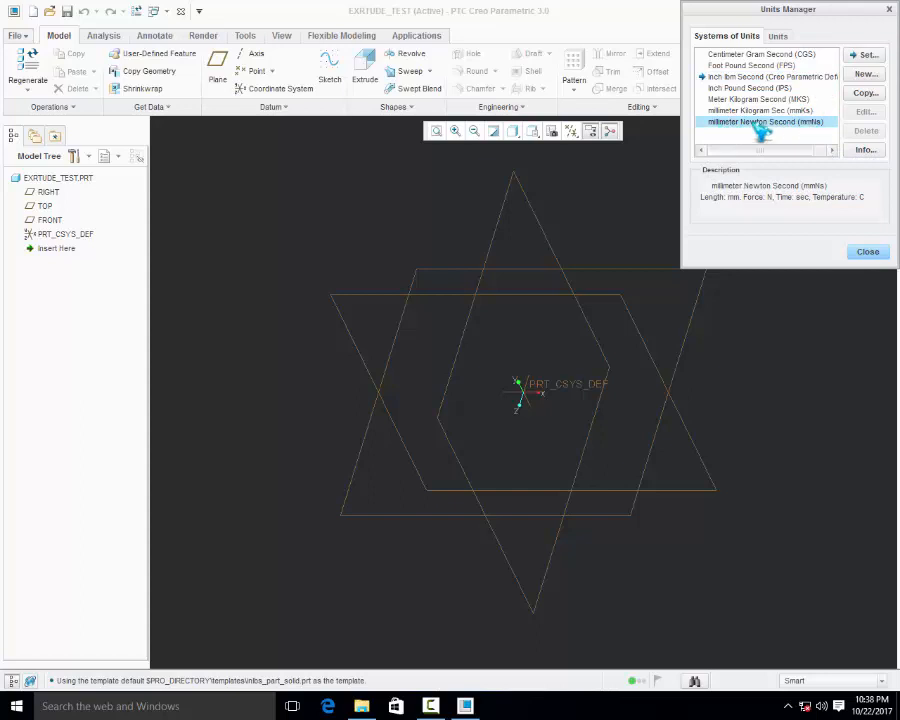
{"action": "left_click", "coordinate": [866, 55]}
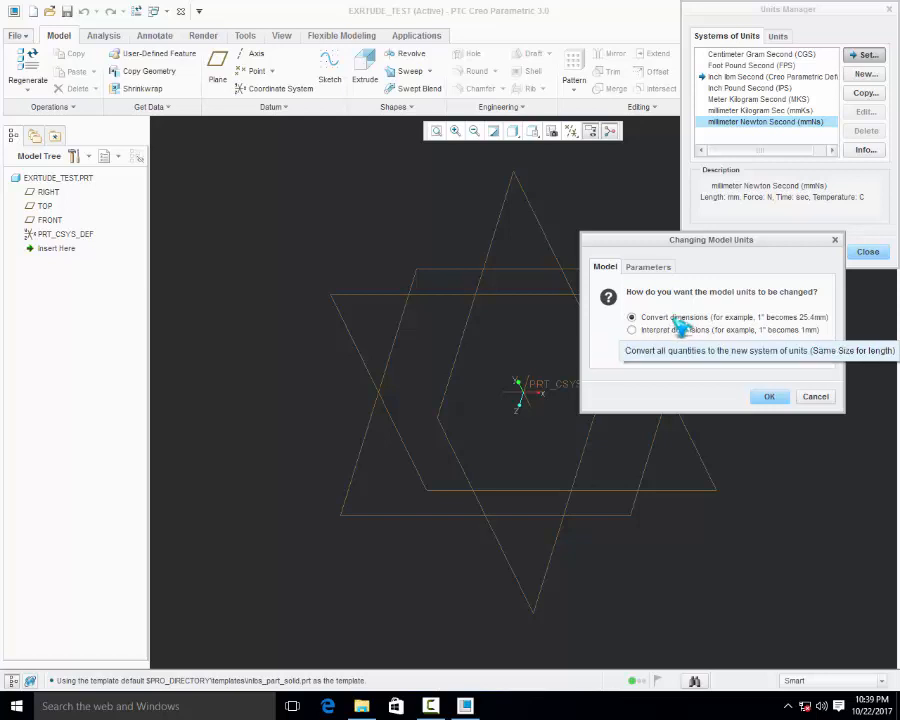
{"action": "left_click", "coordinate": [771, 398]}
{"action": "left_click", "coordinate": [867, 252]}
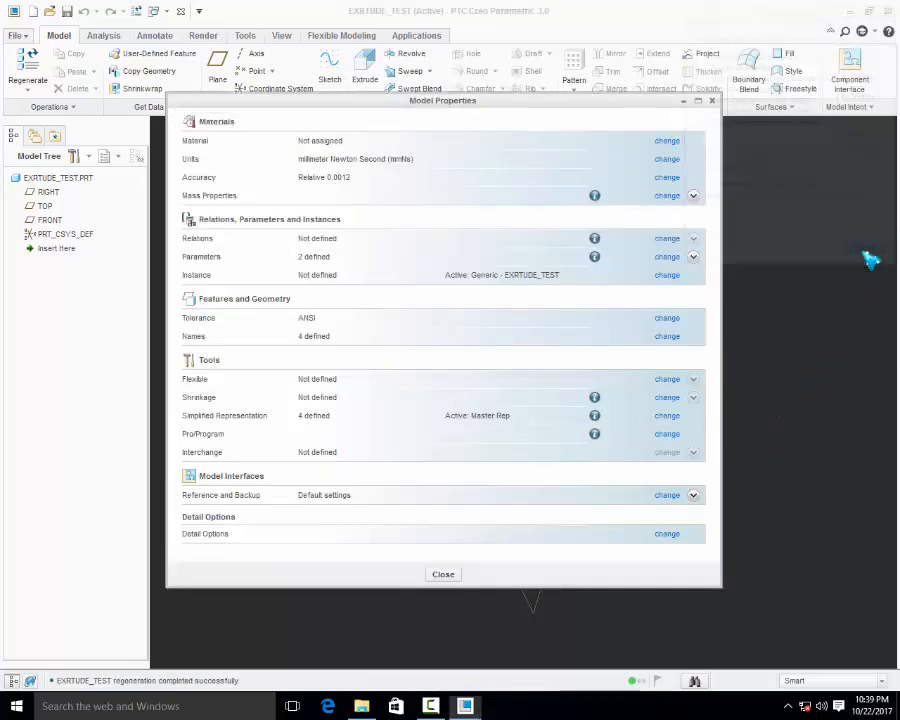
{"action": "left_click", "coordinate": [443, 574]}
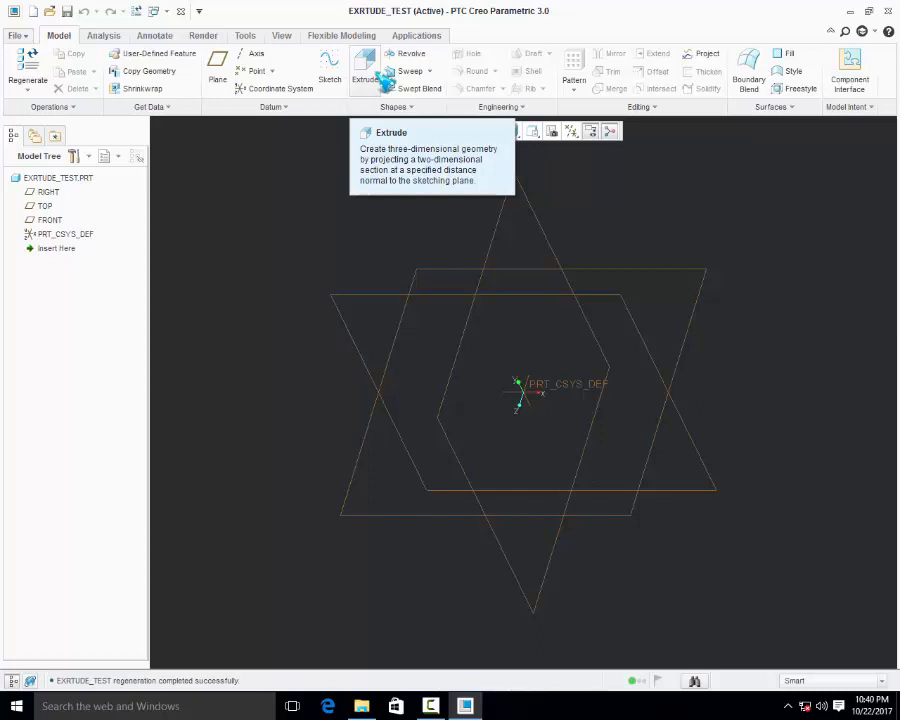
Start an Extrude feature with an internal sketch on the TOP plane, using the RIGHT plane as the right-facing orientation reference
{"action": "left_click", "coordinate": [383, 81]}
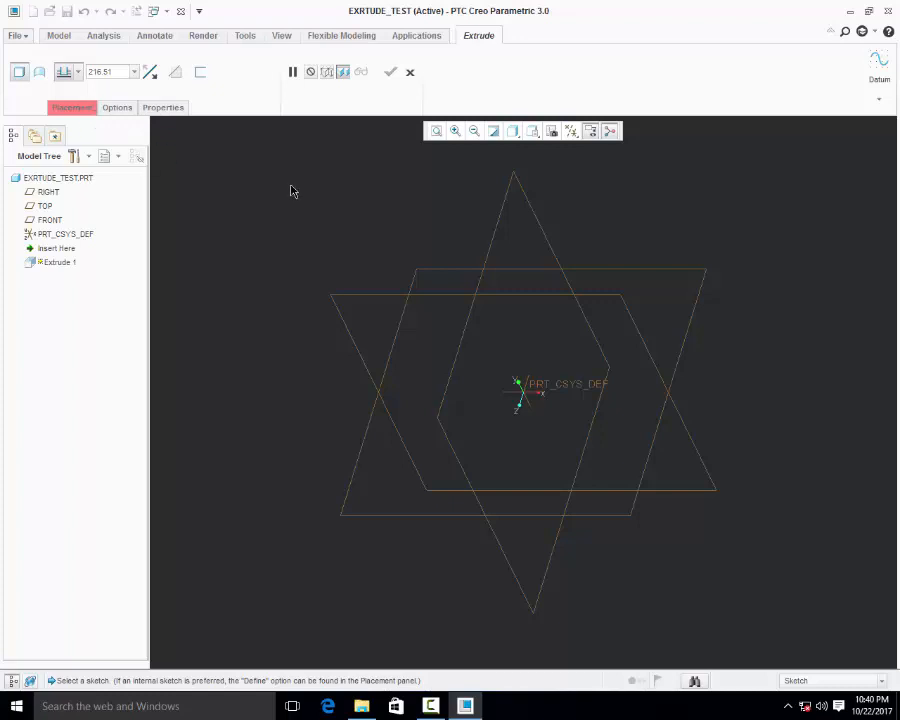
{"action": "left_click", "coordinate": [85, 111]}
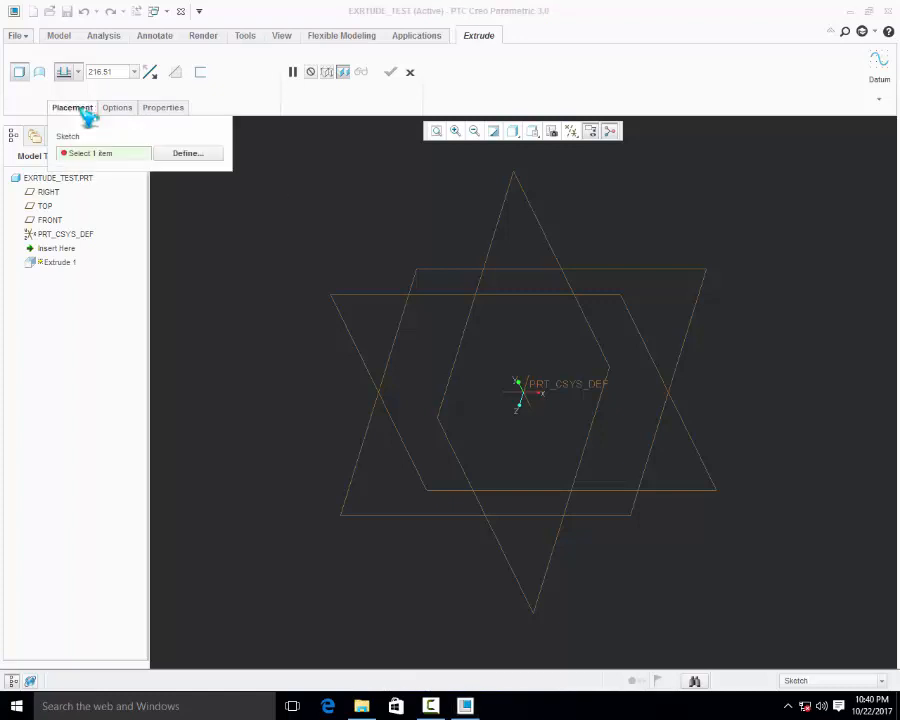
{"action": "left_click", "coordinate": [188, 156]}
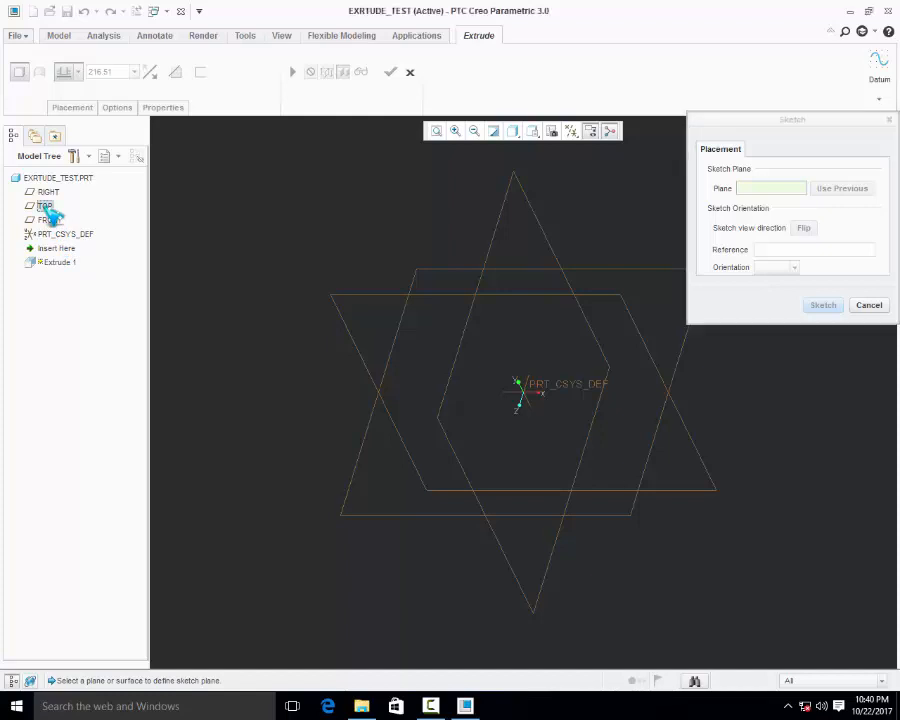
{"action": "left_click", "coordinate": [45, 207]}
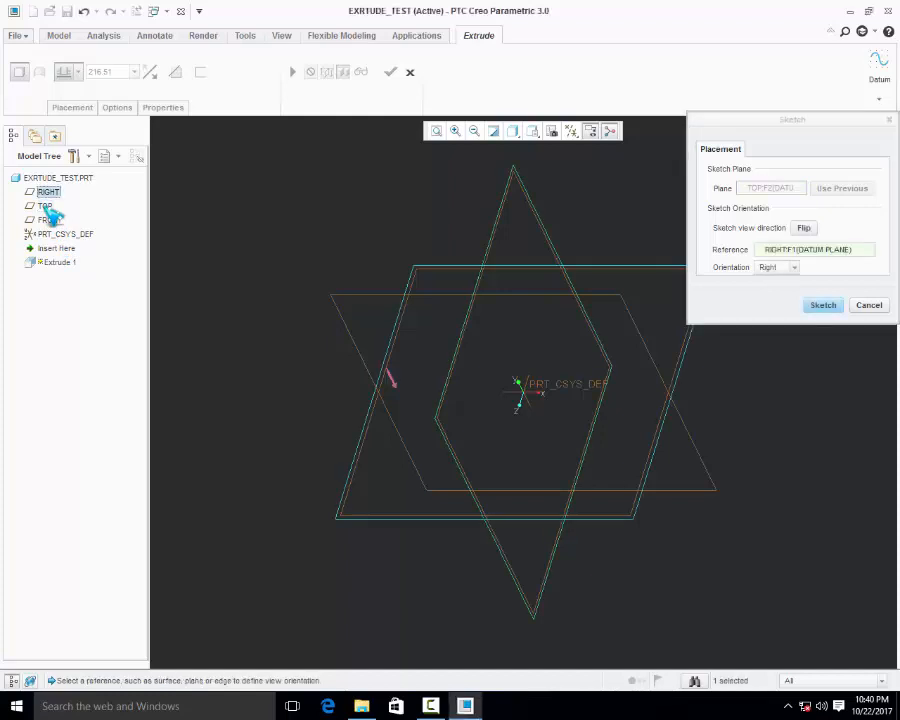
{"action": "left_click", "coordinate": [826, 305]}
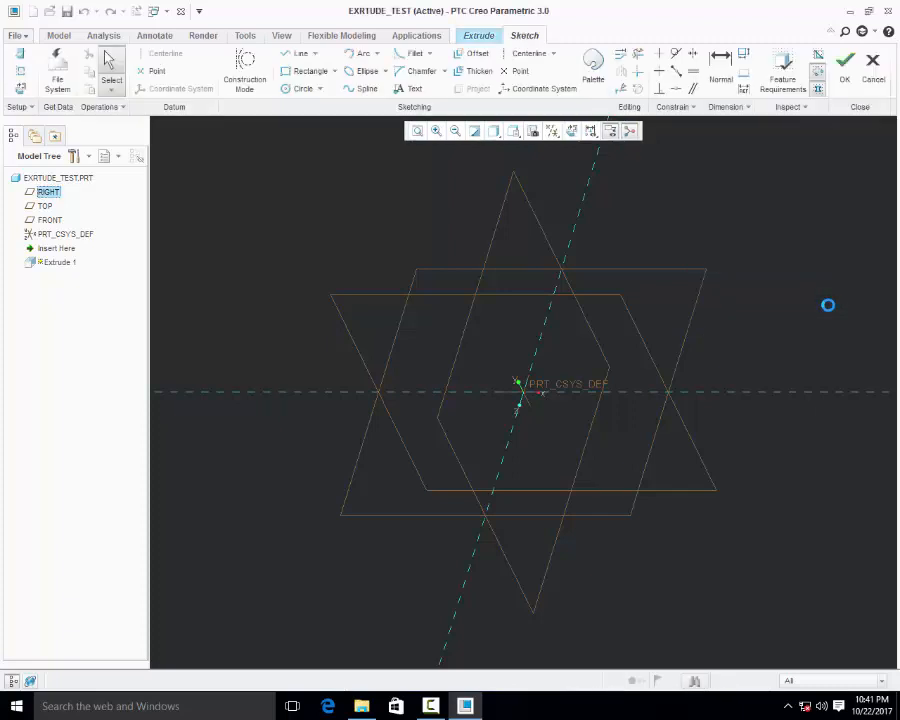
Orient the sketch plane parallel to the screen and review the sketch references, accepting the RIGHT and FRONT datum planes
{"action": "left_click", "coordinate": [25, 96]}
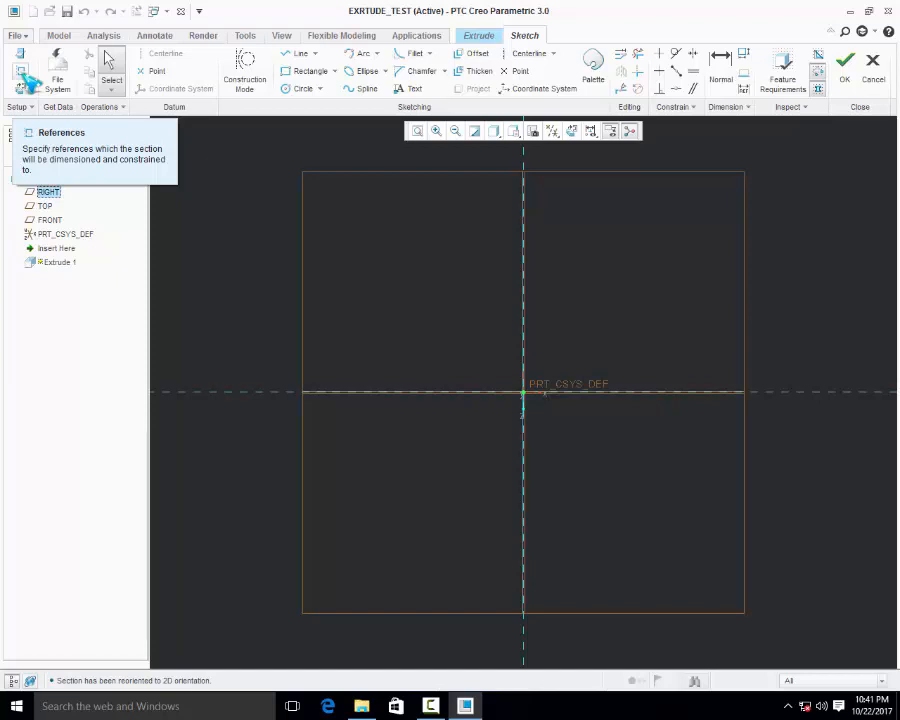
{"action": "left_click", "coordinate": [26, 80]}
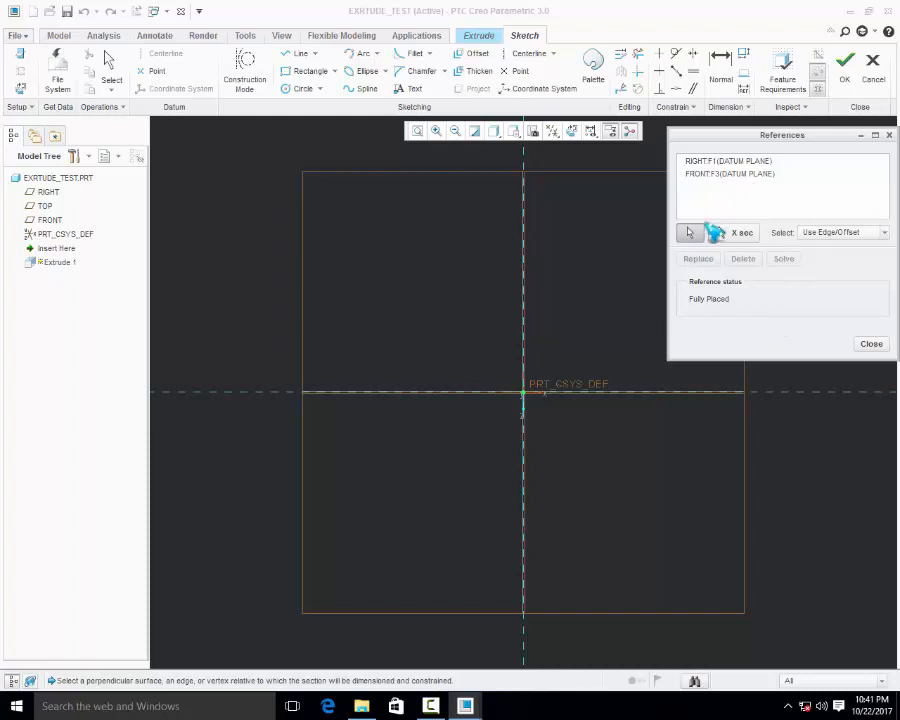
{"action": "left_click", "coordinate": [871, 345]}
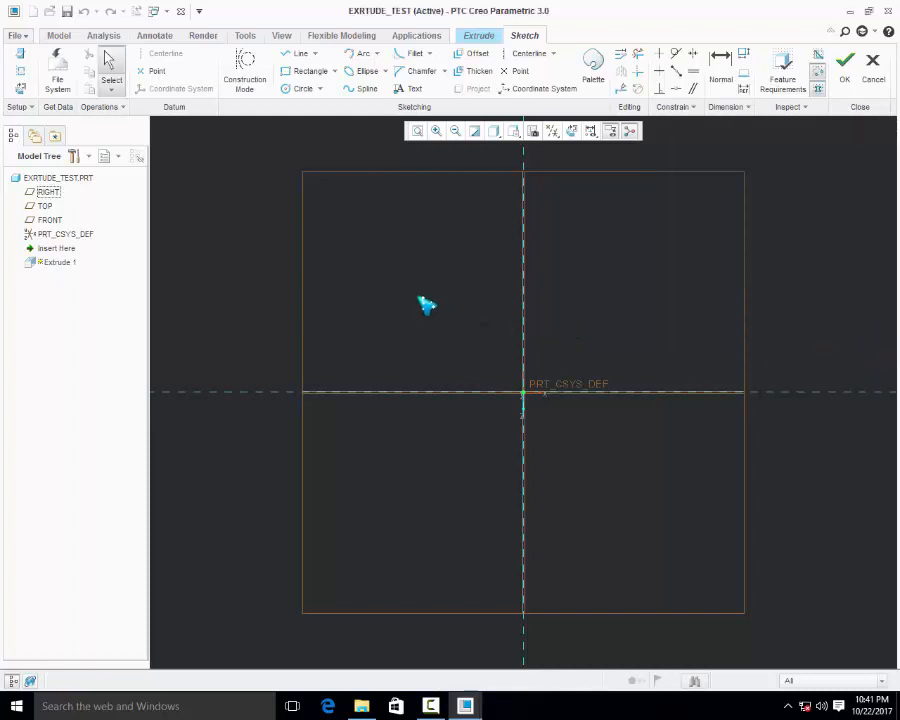
Draw a horizontal and a vertical centerline through the origin along the reference planes
{"action": "left_click", "coordinate": [532, 54]}
{"action": "left_click", "coordinate": [677, 392]}
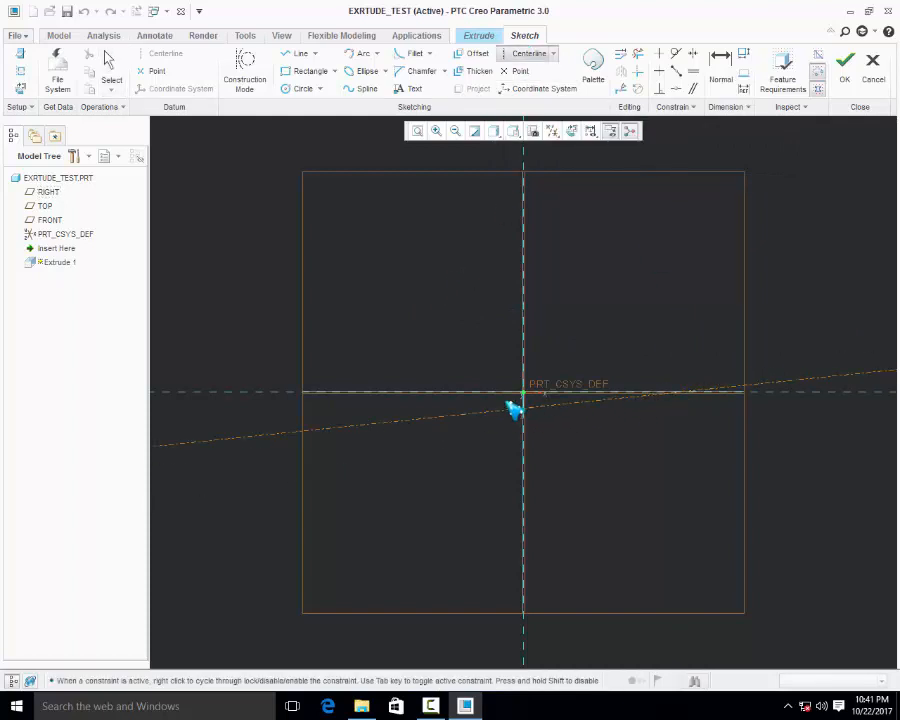
{"action": "left_click", "coordinate": [505, 392]}
{"action": "left_click", "coordinate": [522, 462]}
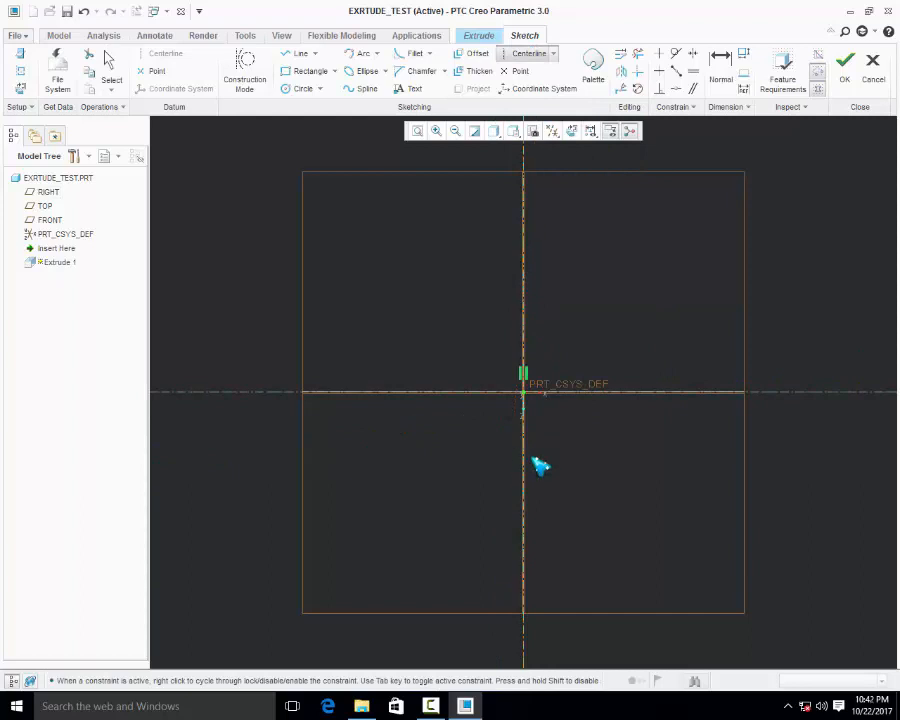
{"action": "middle_click", "coordinate": [598, 300]}
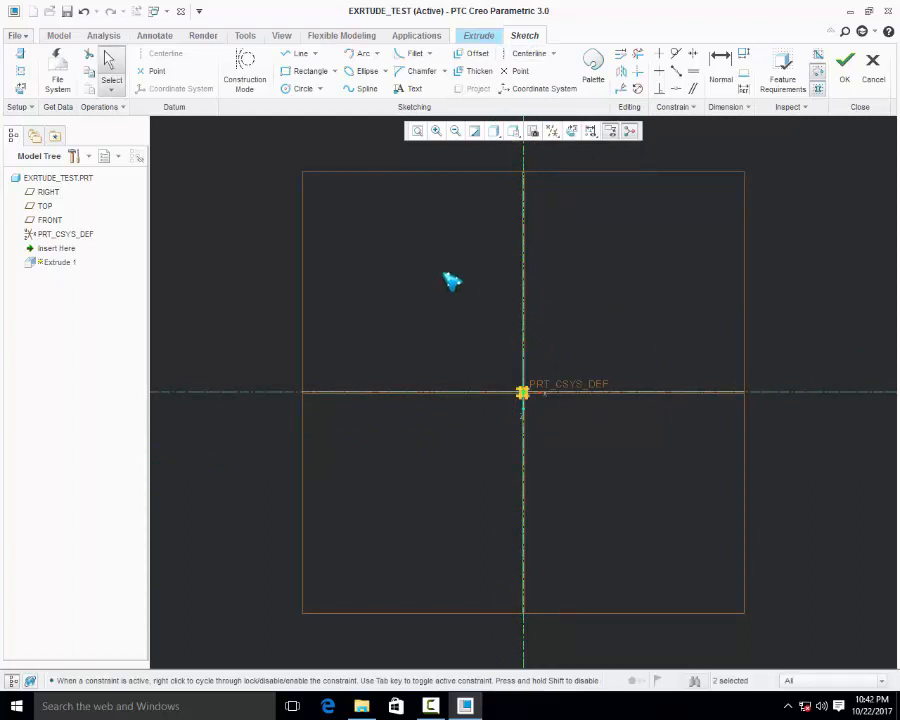
Sketch a corner rectangle about 129 mm wide and 91 mm high, symmetric about both centerlines
{"action": "left_click", "coordinate": [313, 80]}
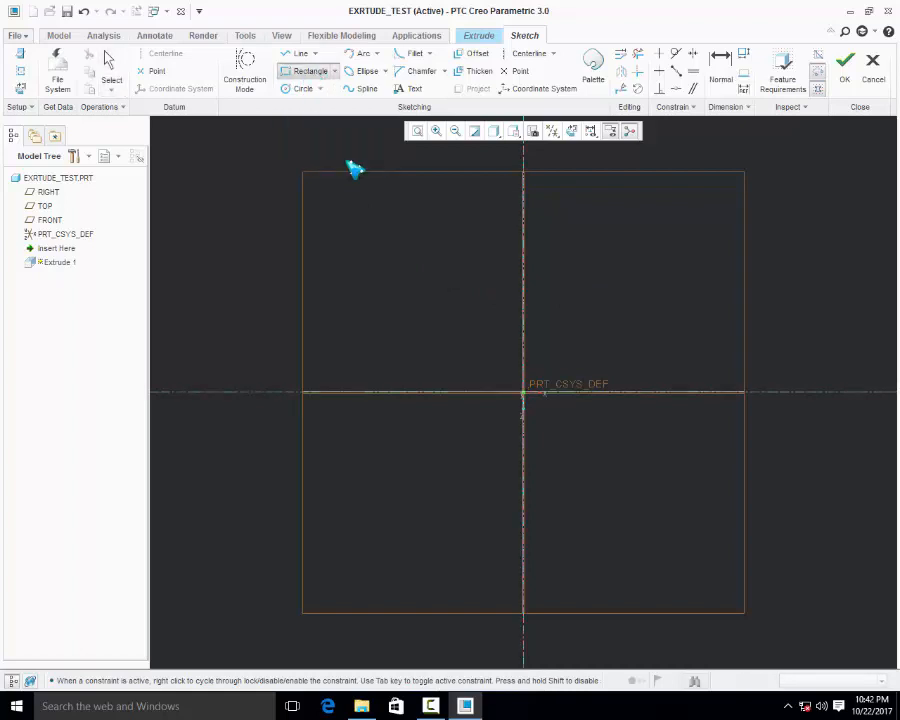
{"action": "left_click", "coordinate": [467, 353]}
{"action": "left_click", "coordinate": [578, 430]}
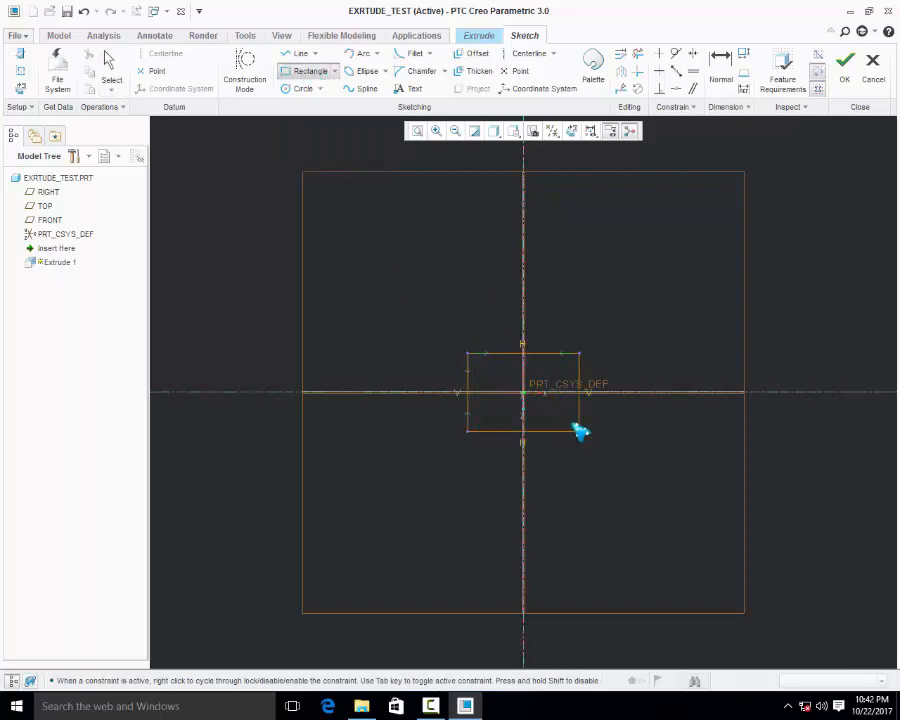
{"action": "middle_click", "coordinate": [681, 474]}
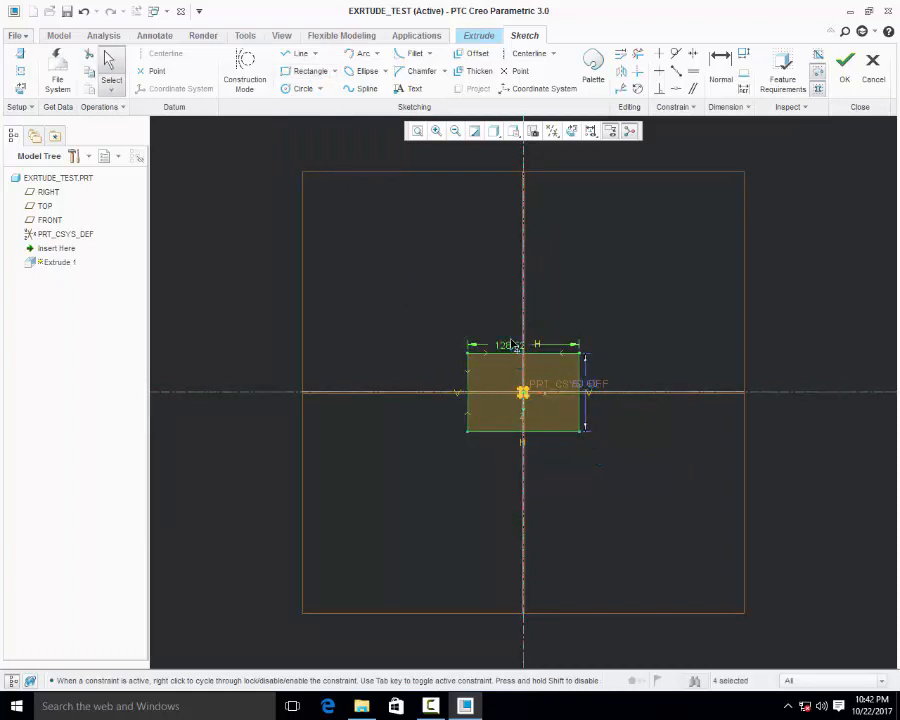
Move the rectangle's width and height dimensions farther away from its outline
{"action": "left_click_drag", "start_coordinate": [514, 345], "coordinate": [512, 306]}
{"action": "left_click_drag", "start_coordinate": [604, 395], "coordinate": [648, 383]}
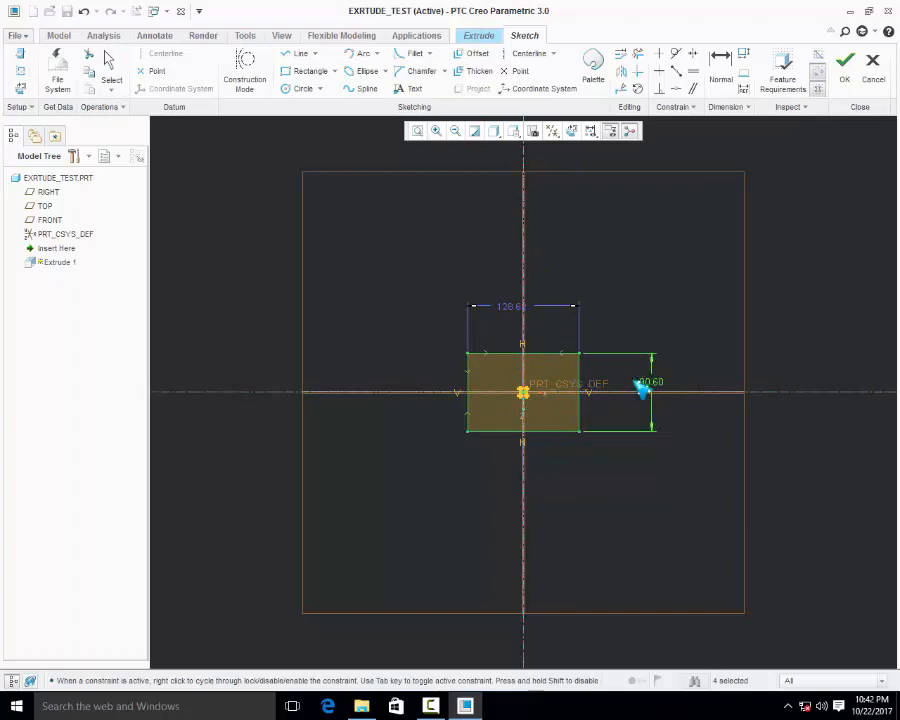
{"action": "left_click", "coordinate": [516, 311]}
{"action": "left_click_drag", "start_coordinate": [521, 318], "coordinate": [516, 306]}
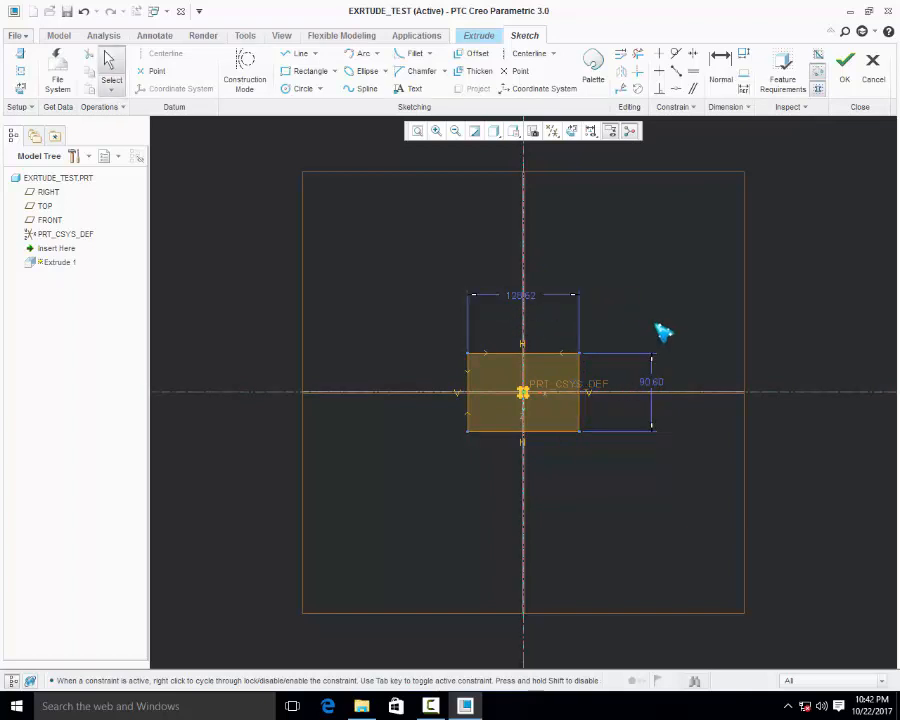
Set the rectangle's height and width to 100 mm each and finish the sketch
{"action": "double_click", "coordinate": [656, 385]}
{"action": "type", "text": "10"}
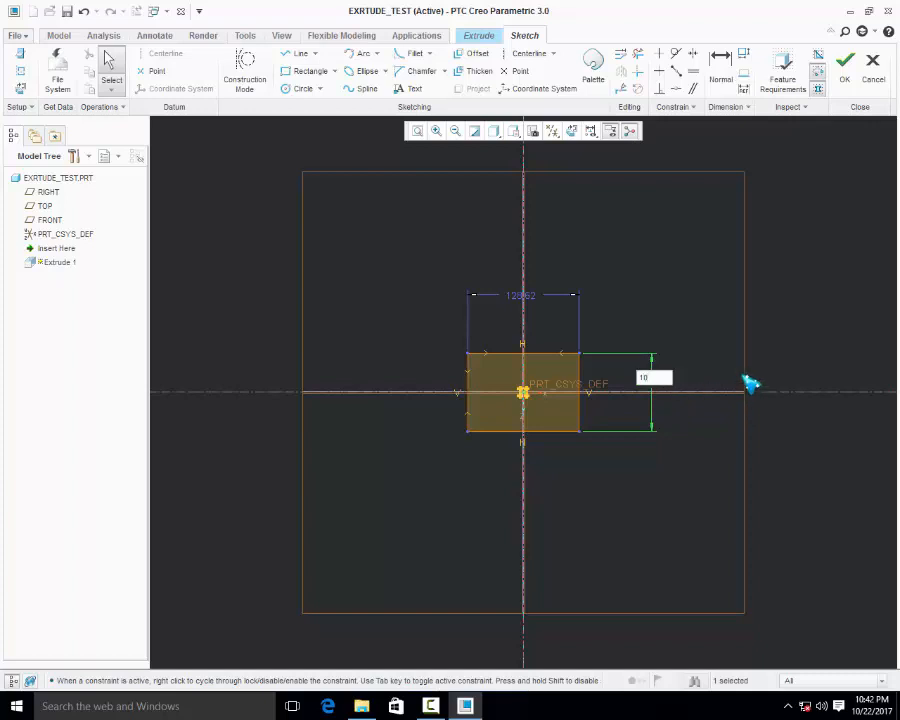
{"action": "type", "text": "0"}
{"action": "key", "text": "Return"}
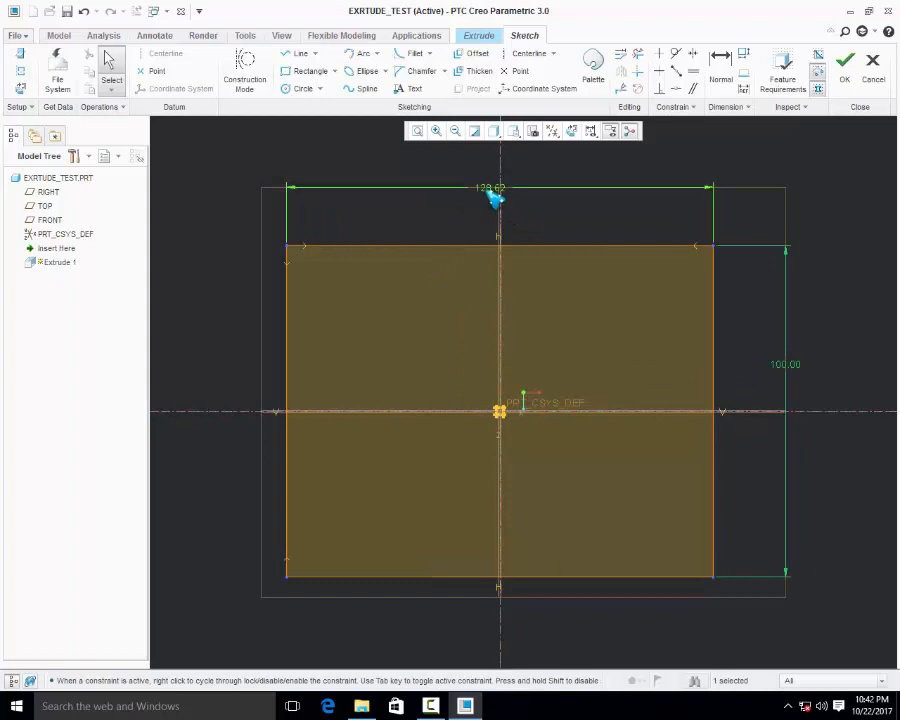
{"action": "double_click", "coordinate": [490, 188]}
{"action": "type", "text": "100"}
{"action": "key", "text": "Return"}
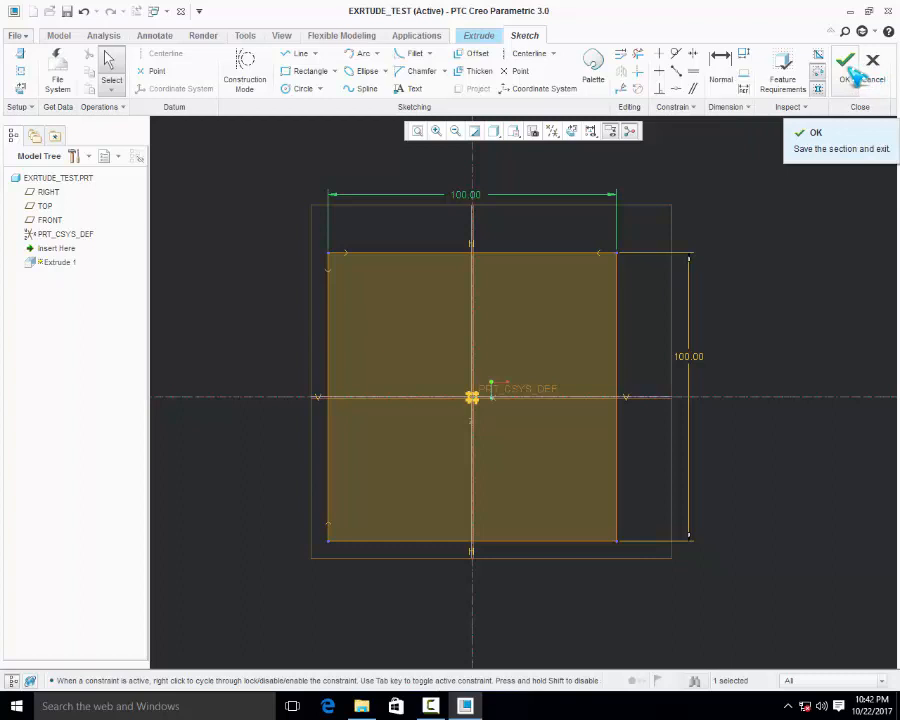
{"action": "left_click", "coordinate": [852, 76]}
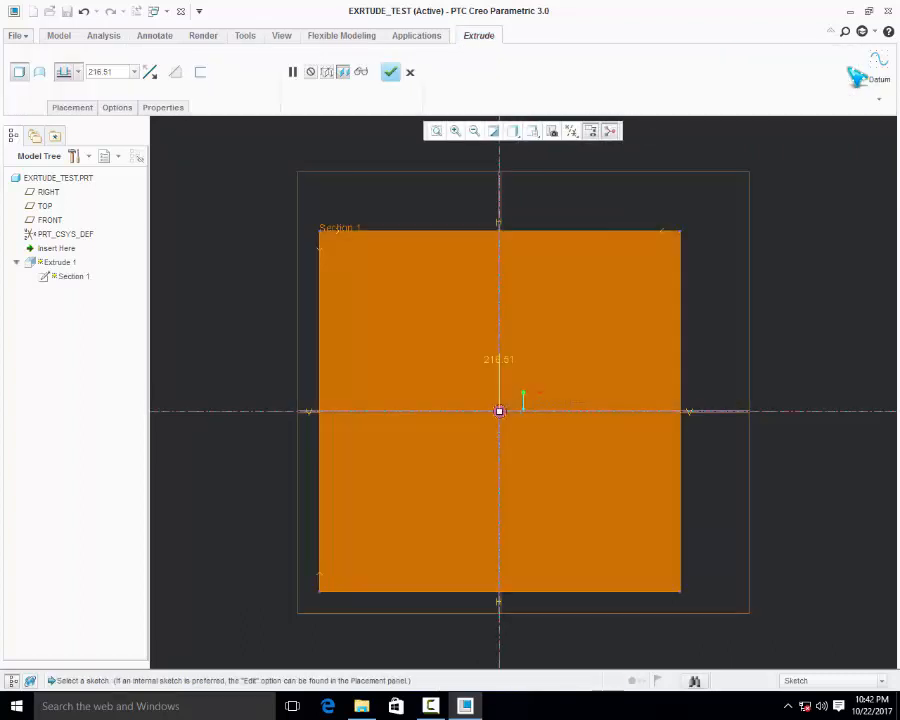
Set the extrusion depth of the square section to 100 mm
{"action": "middle_click_drag", "start_coordinate": [503, 313], "coordinate": [455, 342]}
{"action": "scroll", "coordinate": [572, 280], "scroll_direction": "up", "scroll_amount": 3}
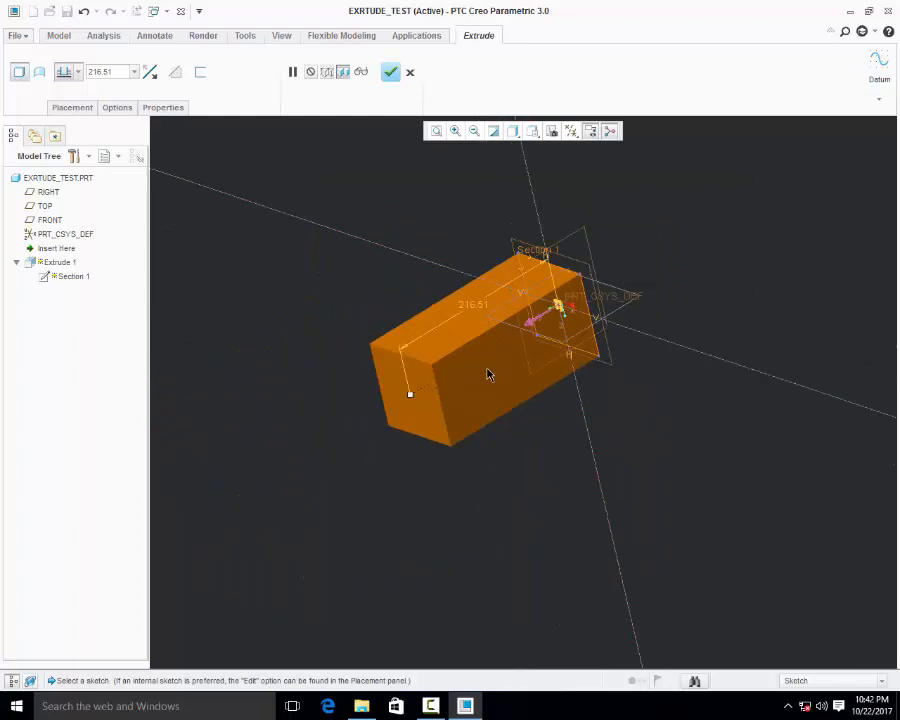
{"action": "scroll", "coordinate": [503, 333], "scroll_direction": "down", "scroll_amount": 2}
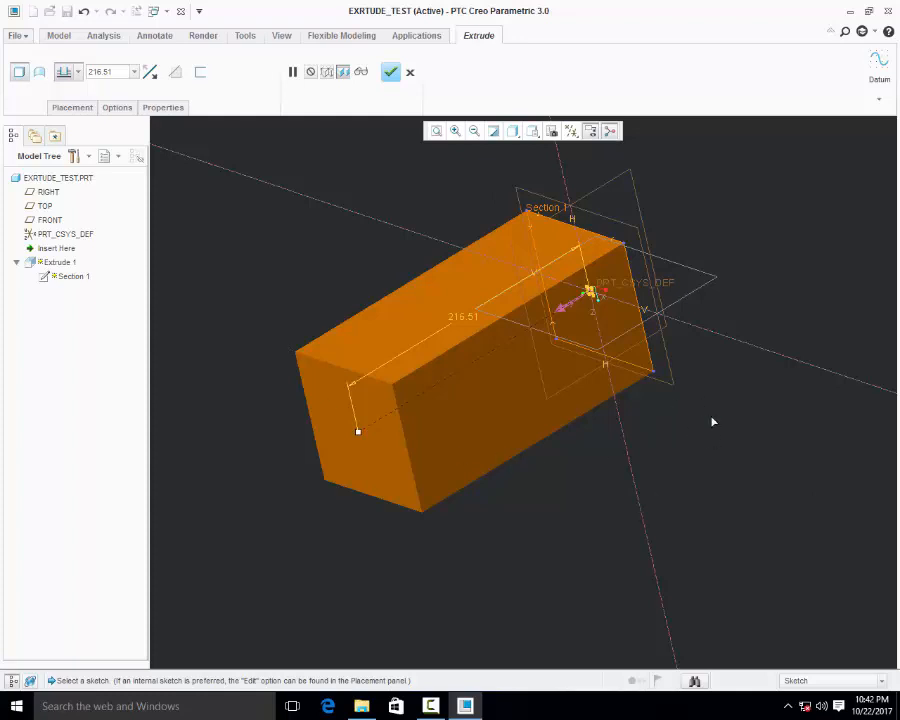
{"action": "double_click", "coordinate": [466, 318]}
{"action": "type", "text": "100"}
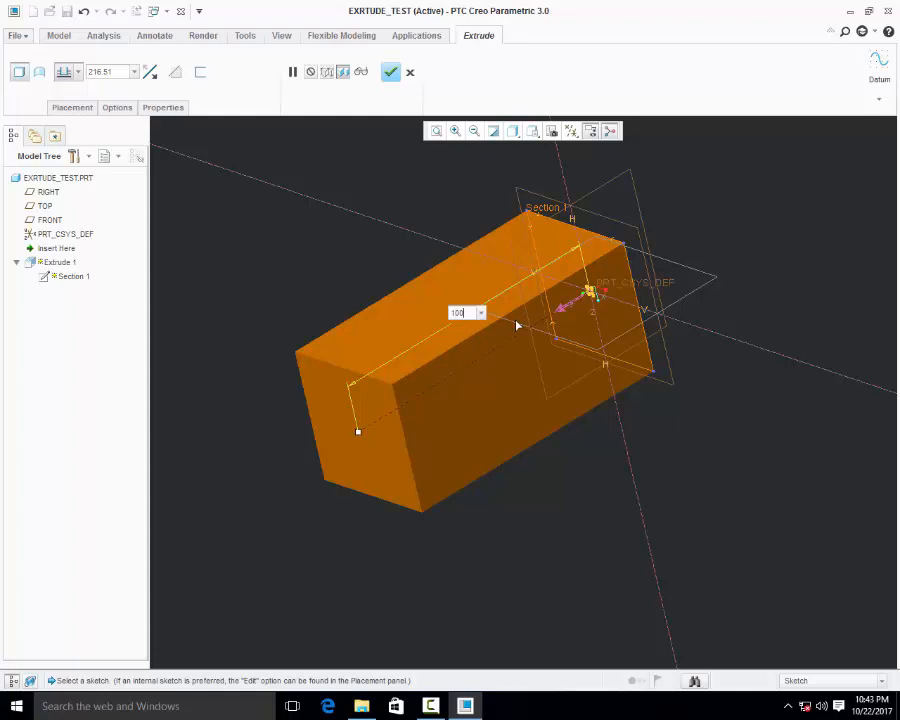
{"action": "key", "text": "Return"}
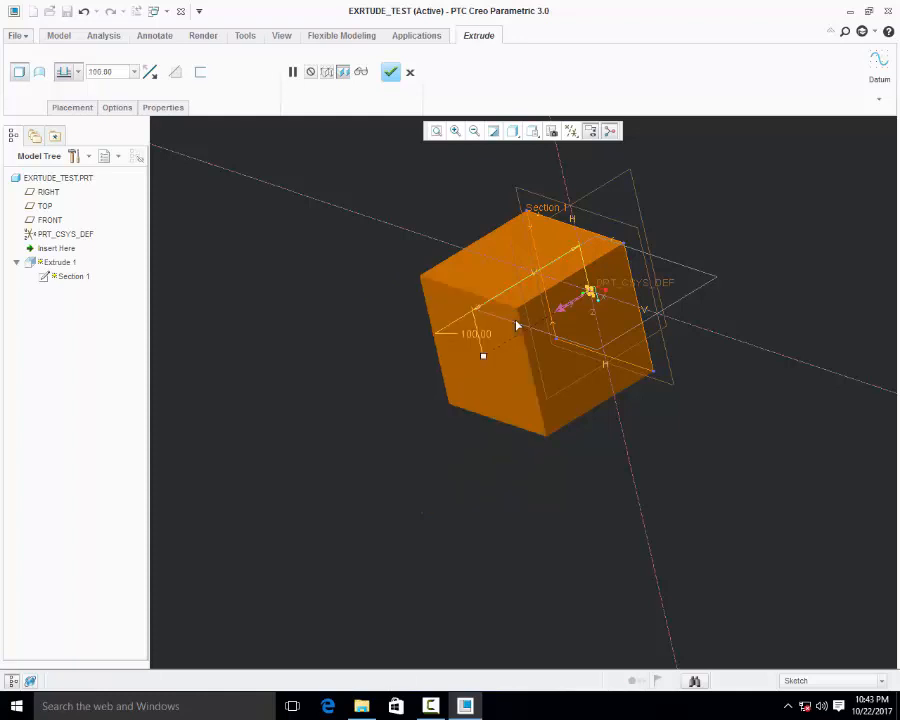
Set the extrusion's blind depth to 200 mm
{"action": "left_click", "coordinate": [113, 72]}
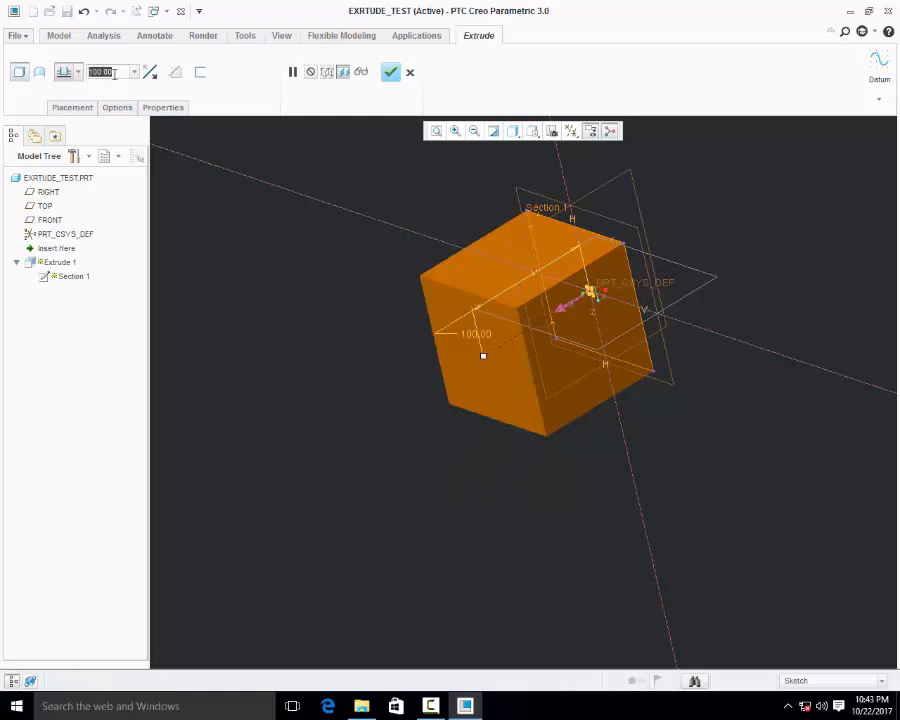
{"action": "type", "text": "200"}
{"action": "key", "text": "Return"}
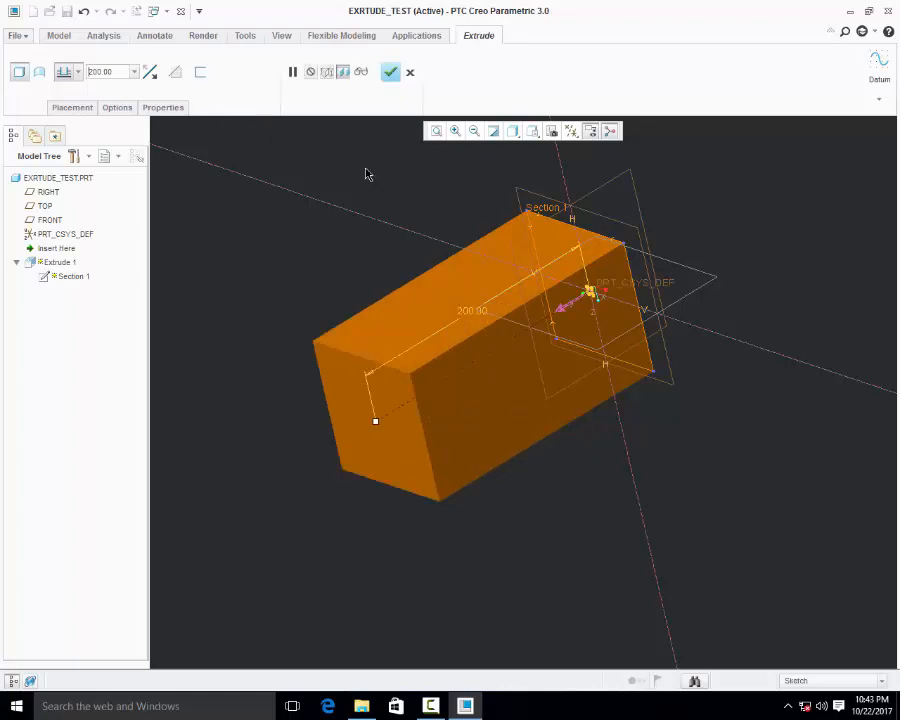
Flip the extrusion's depth direction back and forth, leaving it on the opposite side of the sketch plane
{"action": "scroll", "coordinate": [583, 310], "scroll_direction": "up", "scroll_amount": 2}
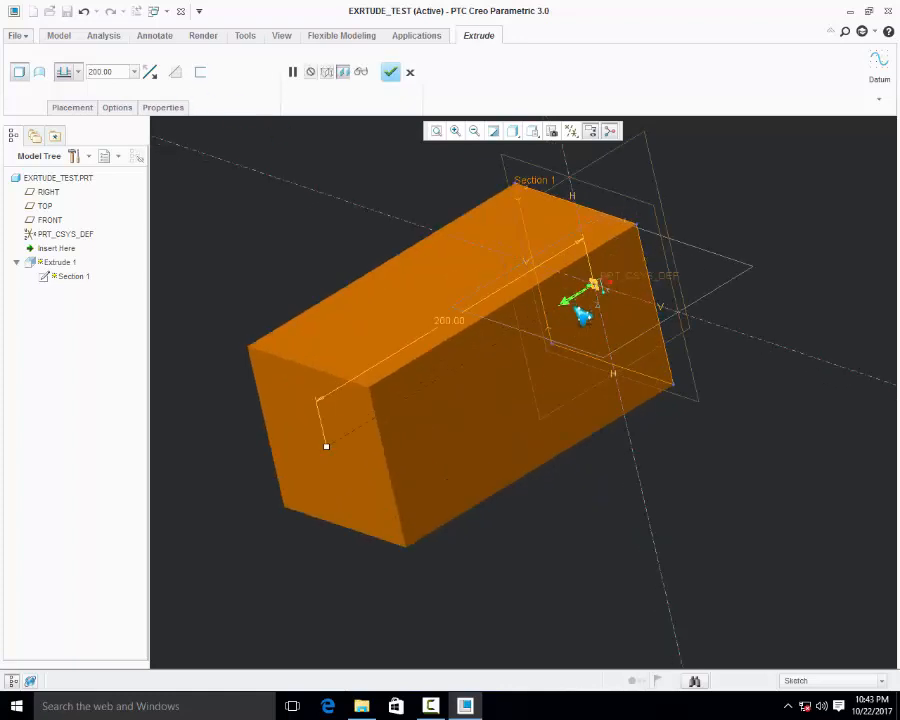
{"action": "scroll", "coordinate": [583, 313], "scroll_direction": "up", "scroll_amount": 4}
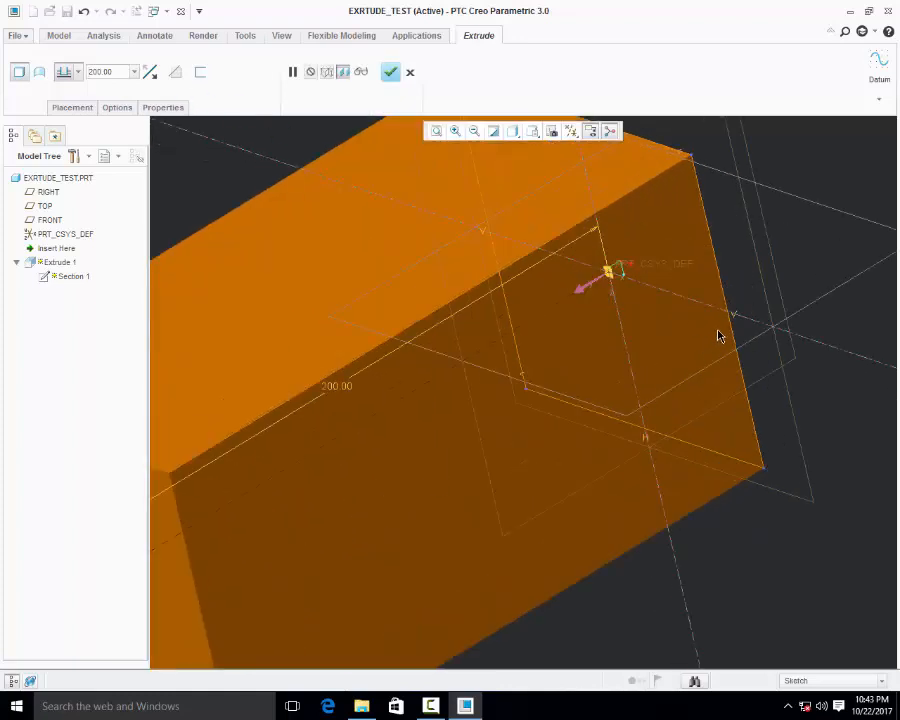
{"action": "scroll", "coordinate": [591, 382], "scroll_direction": "down", "scroll_amount": 4}
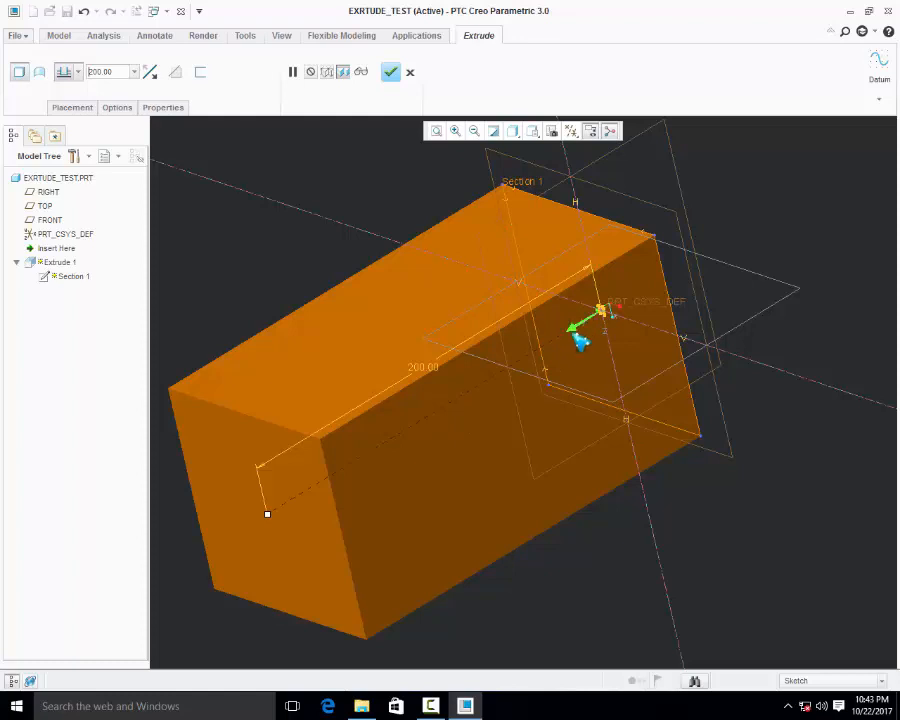
{"action": "scroll", "coordinate": [581, 342], "scroll_direction": "down", "scroll_amount": 2}
{"action": "left_click", "coordinate": [545, 366]}
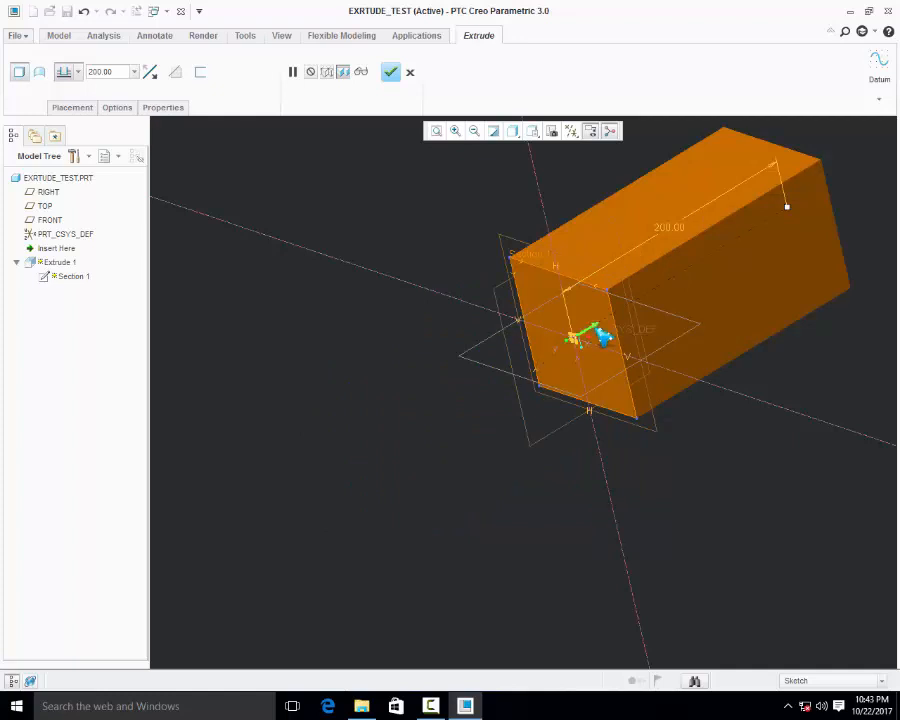
{"action": "left_click", "coordinate": [604, 338]}
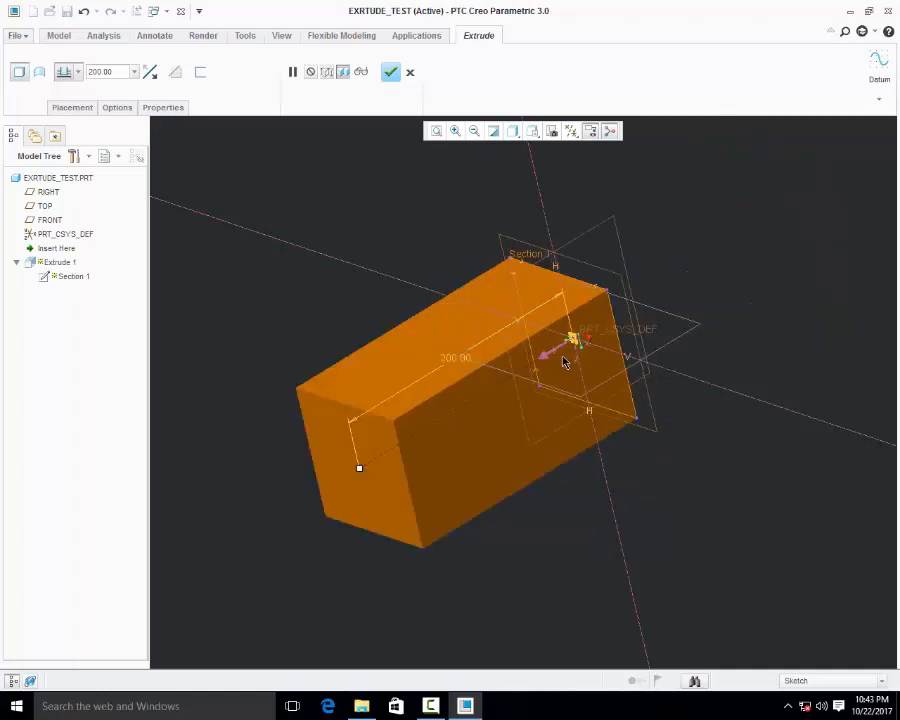
{"action": "left_click", "coordinate": [150, 72]}
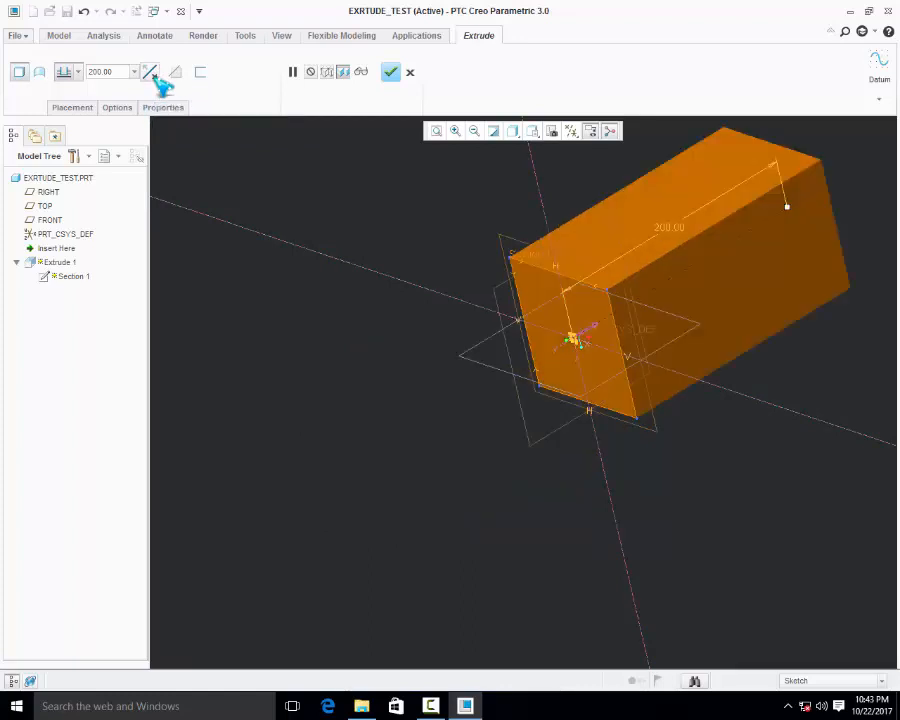
Try the symmetric depth option for the extrusion and restore the blind depth option
{"action": "left_click", "coordinate": [78, 72]}
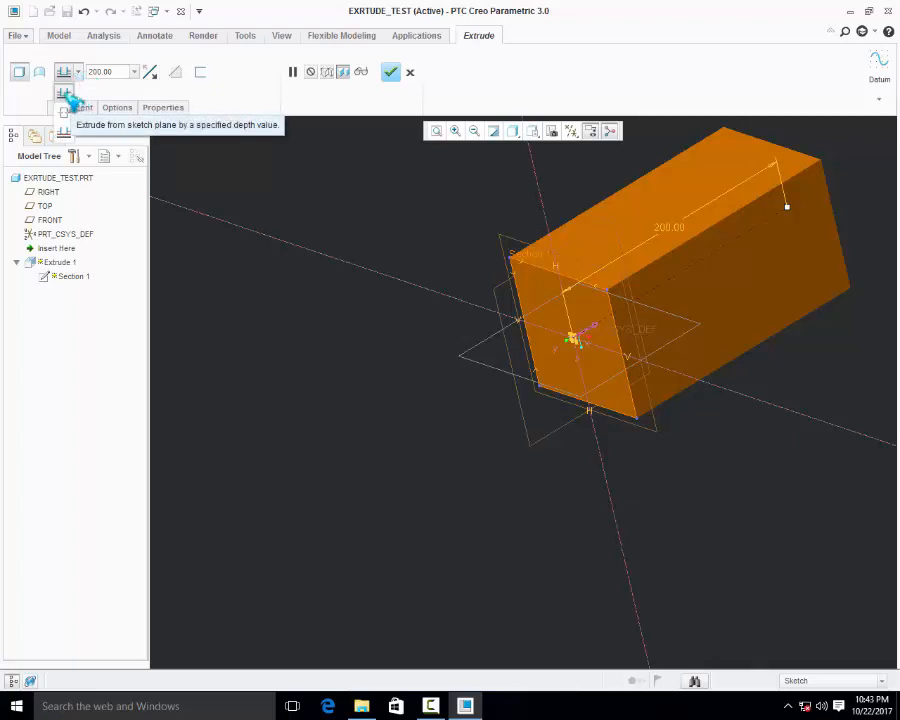
{"action": "left_click", "coordinate": [67, 94]}
{"action": "left_click", "coordinate": [78, 72]}
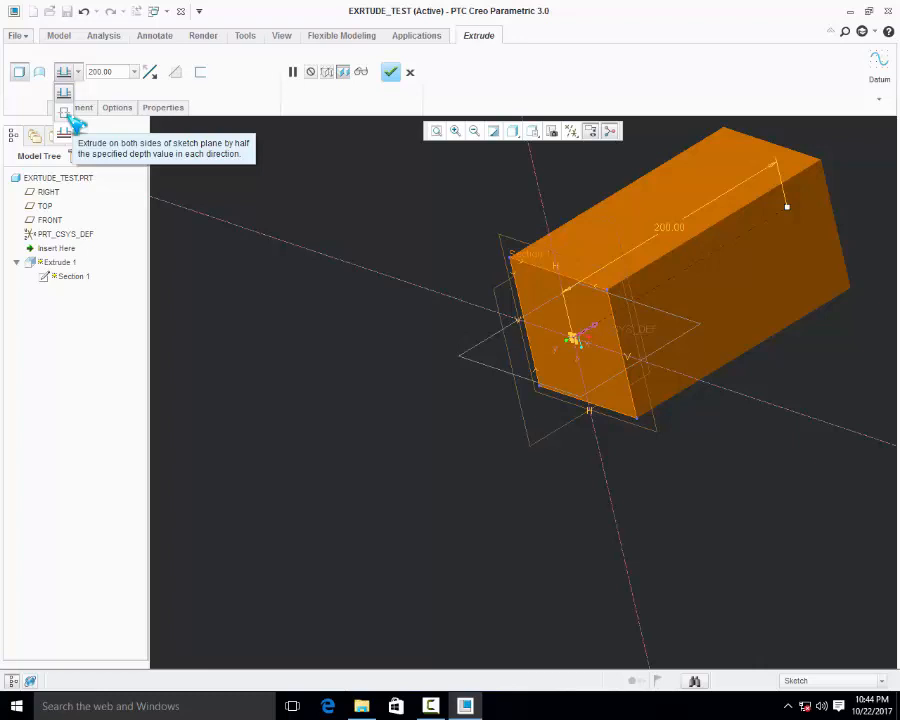
{"action": "left_click", "coordinate": [66, 116]}
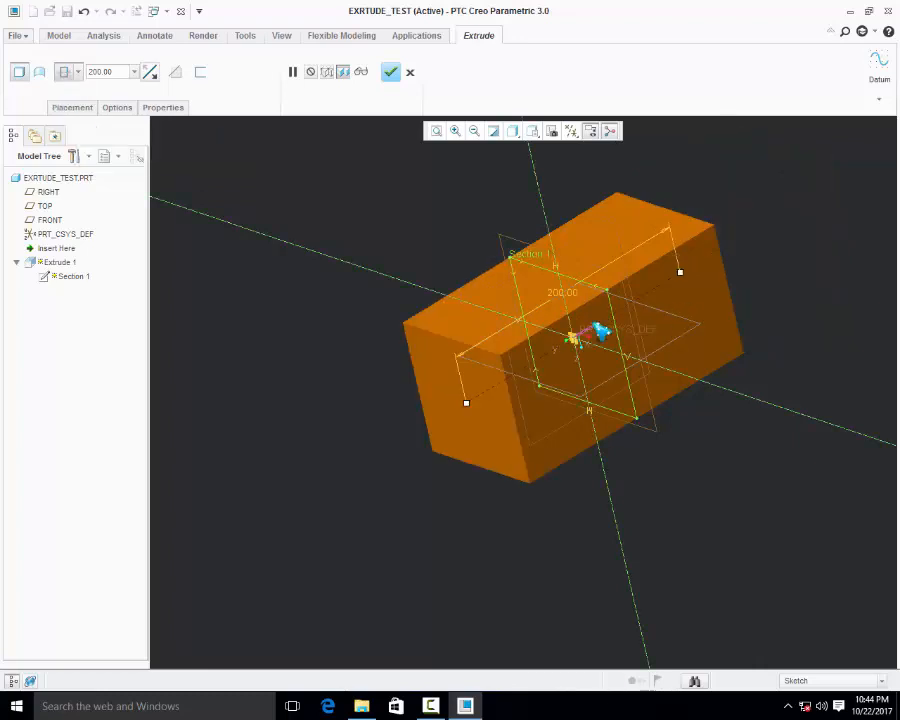
{"action": "middle_click_drag", "start_coordinate": [460, 300], "coordinate": [516, 354]}
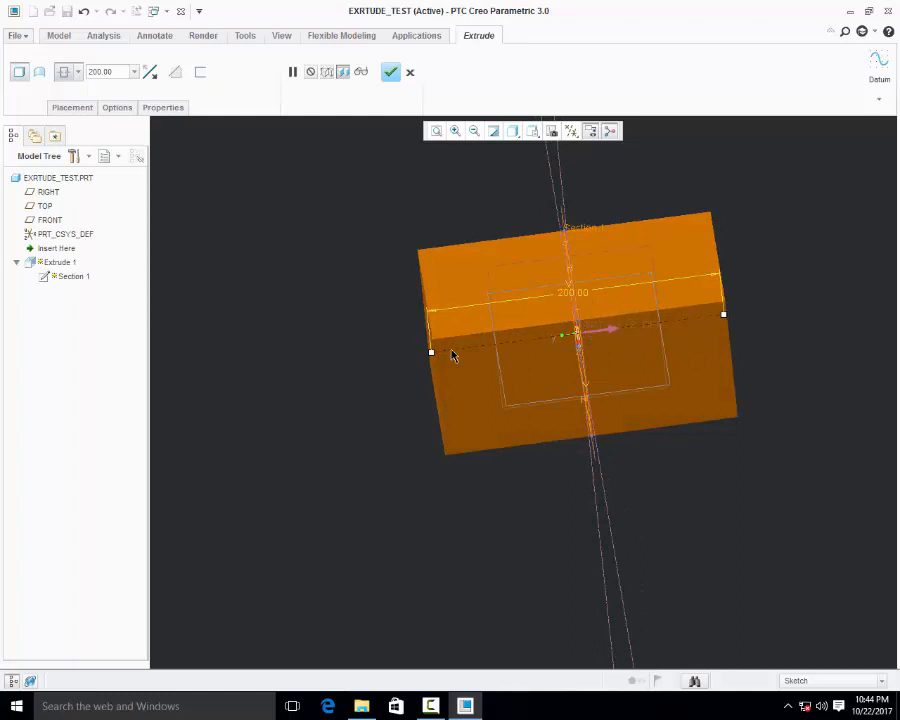
{"action": "left_click", "coordinate": [79, 73]}
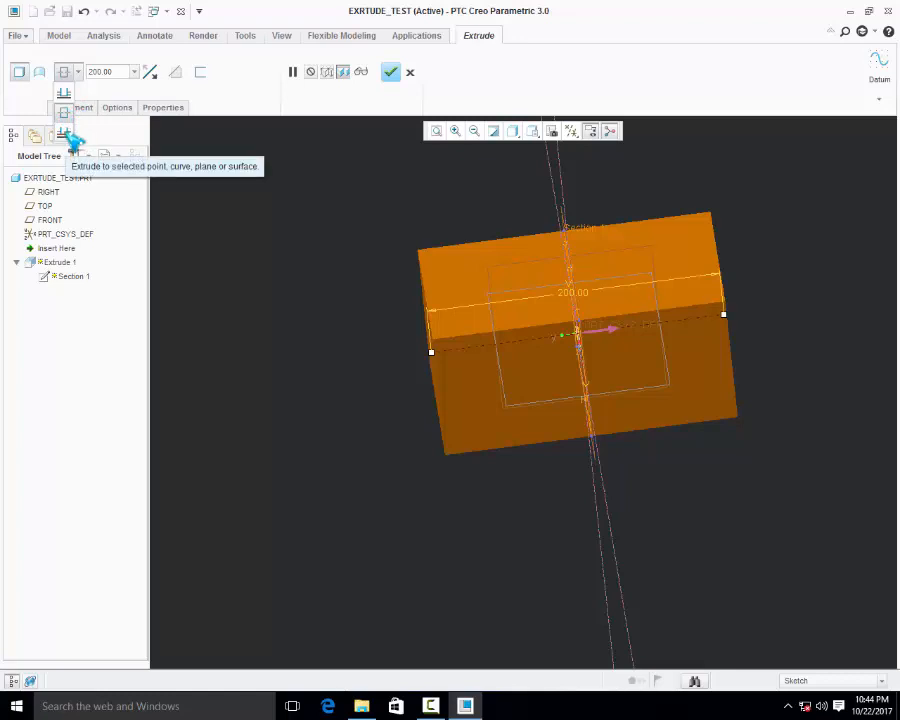
{"action": "left_click", "coordinate": [64, 94]}
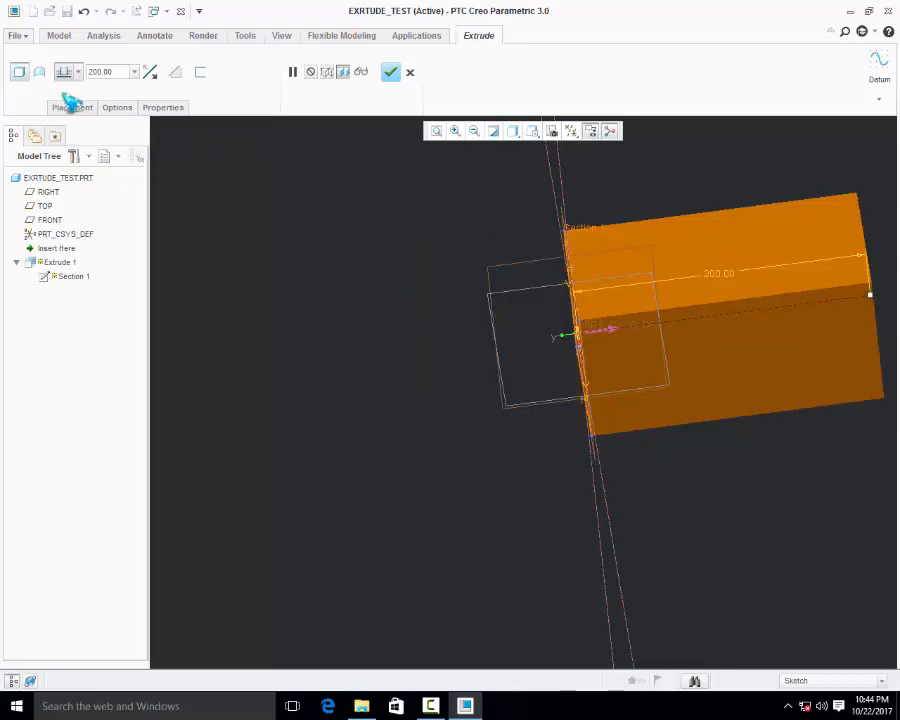
In the extrusion's depth options, keep side 1 as Blind and set side 2 to Blind
{"action": "scroll", "coordinate": [415, 413], "scroll_direction": "up", "scroll_amount": 2}
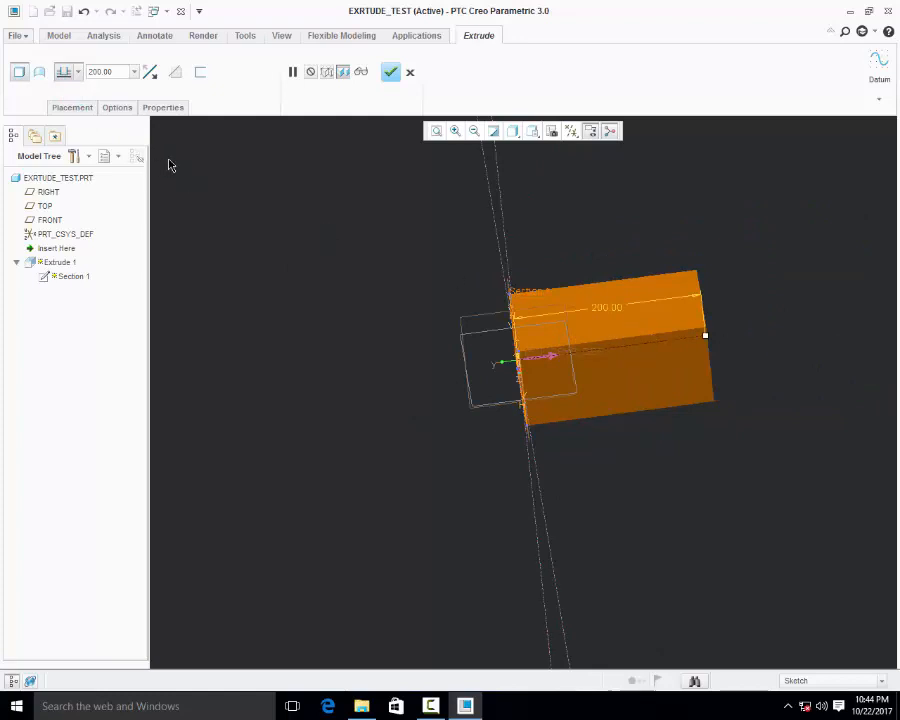
{"action": "left_click", "coordinate": [118, 108]}
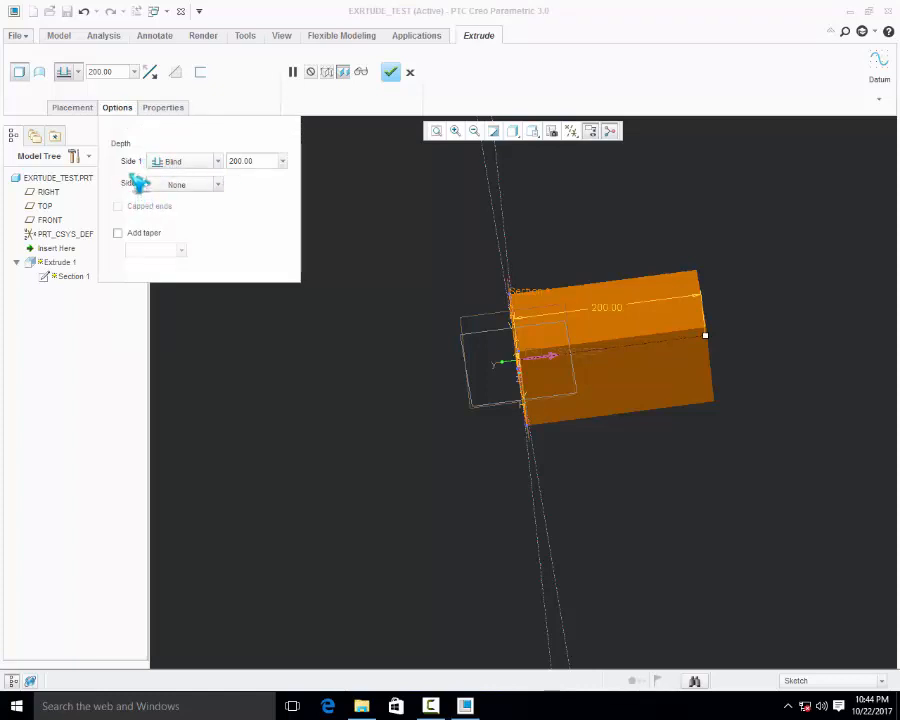
{"action": "left_click", "coordinate": [219, 163]}
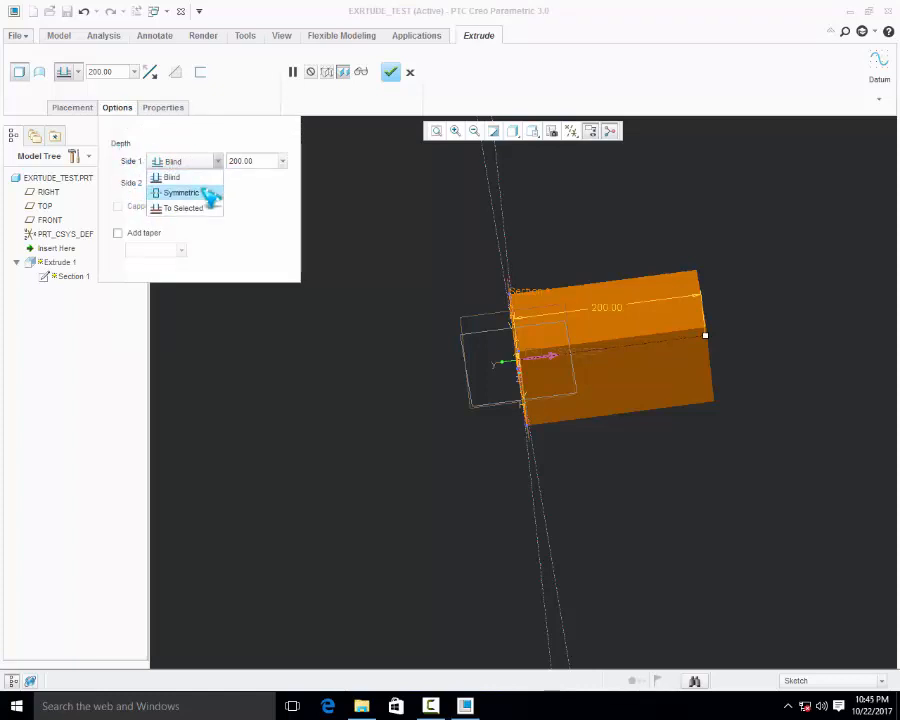
{"action": "left_click", "coordinate": [218, 176]}
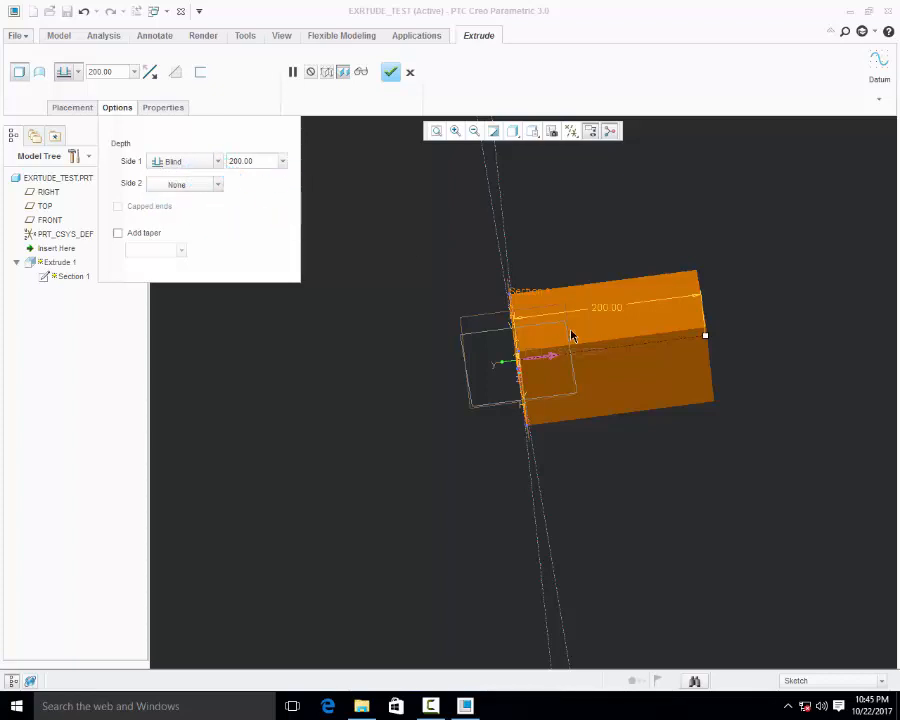
{"action": "scroll", "coordinate": [572, 340], "scroll_direction": "down", "scroll_amount": 2}
{"action": "scroll", "coordinate": [570, 354], "scroll_direction": "down", "scroll_amount": 1}
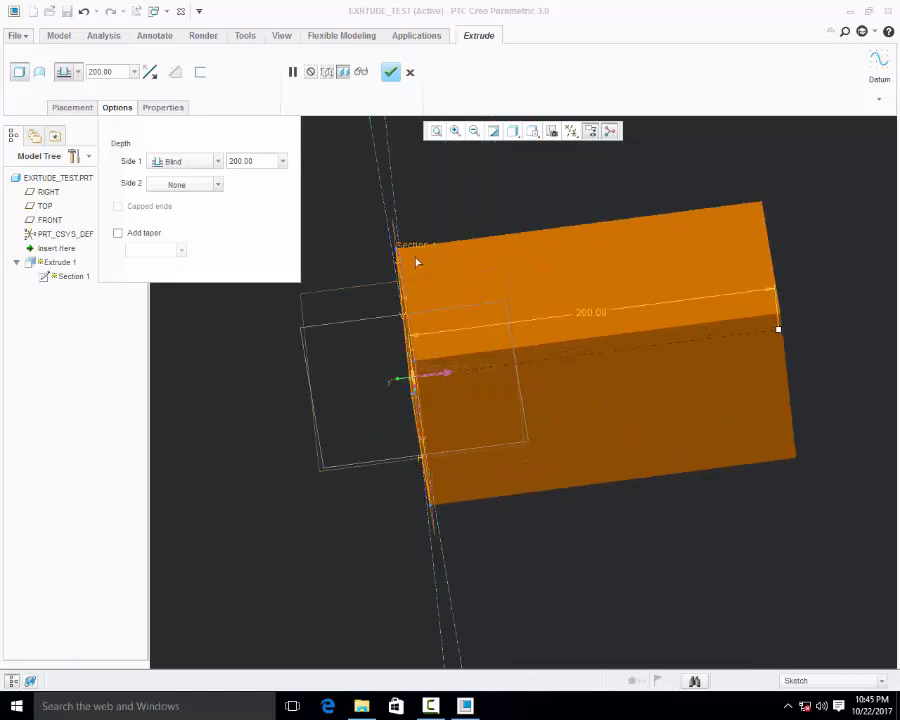
{"action": "scroll", "coordinate": [417, 262], "scroll_direction": "up", "scroll_amount": 3}
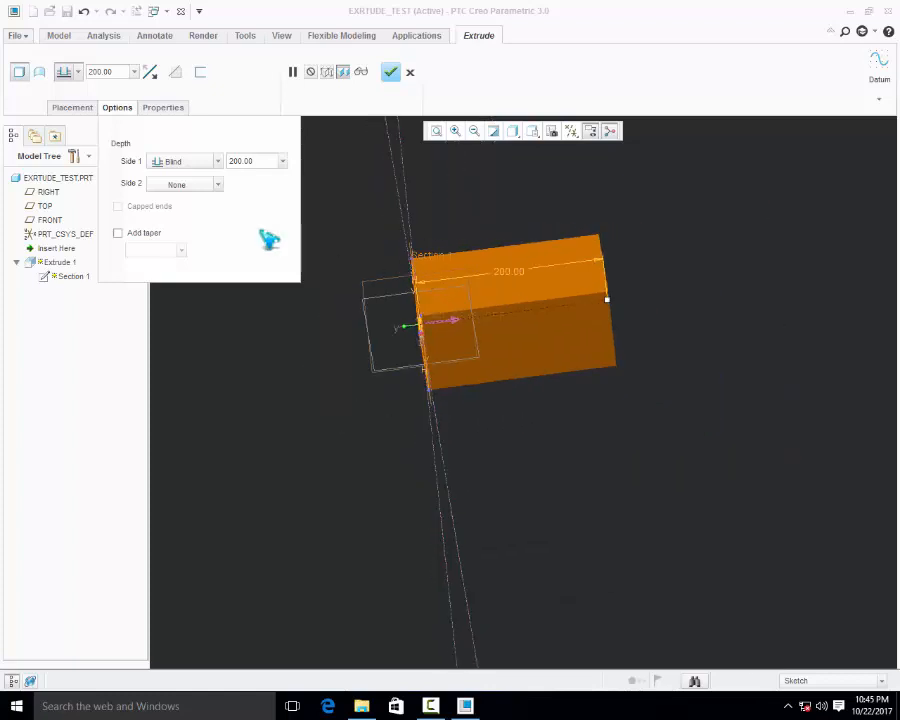
{"action": "left_click", "coordinate": [218, 185]}
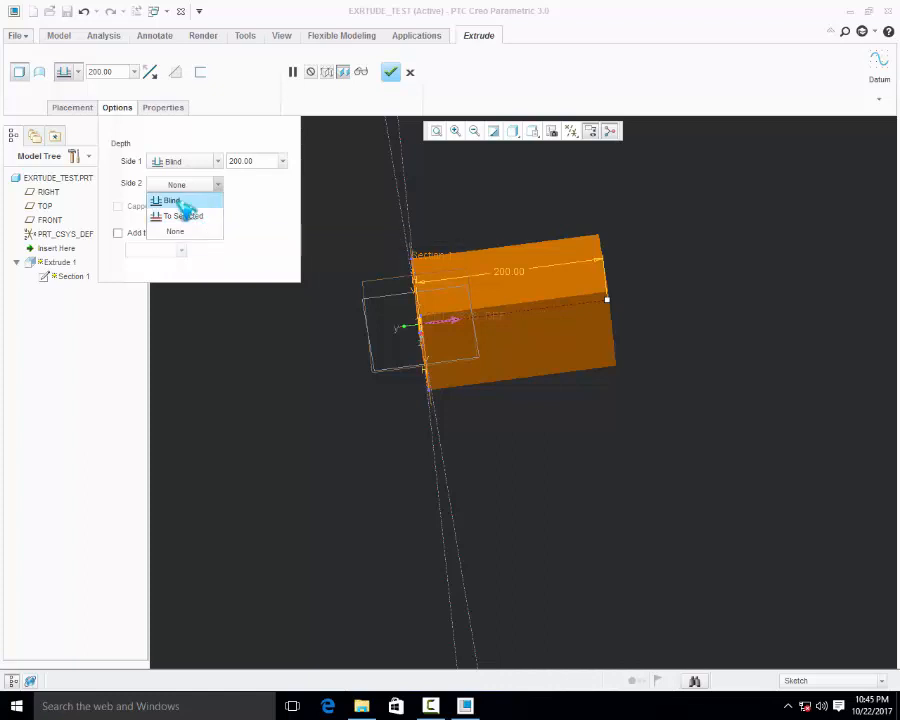
{"action": "left_click", "coordinate": [170, 200]}
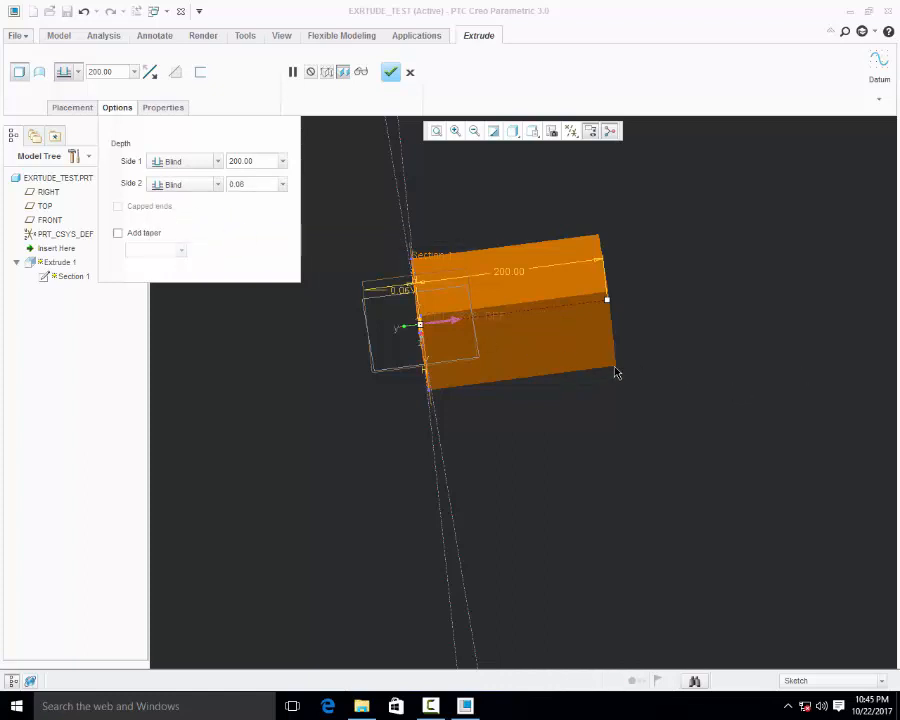
Set the extrusion's side 2 depth to 20 mm
{"action": "scroll", "coordinate": [625, 368], "scroll_direction": "up", "scroll_amount": 2}
{"action": "scroll", "coordinate": [480, 309], "scroll_direction": "down", "scroll_amount": 4}
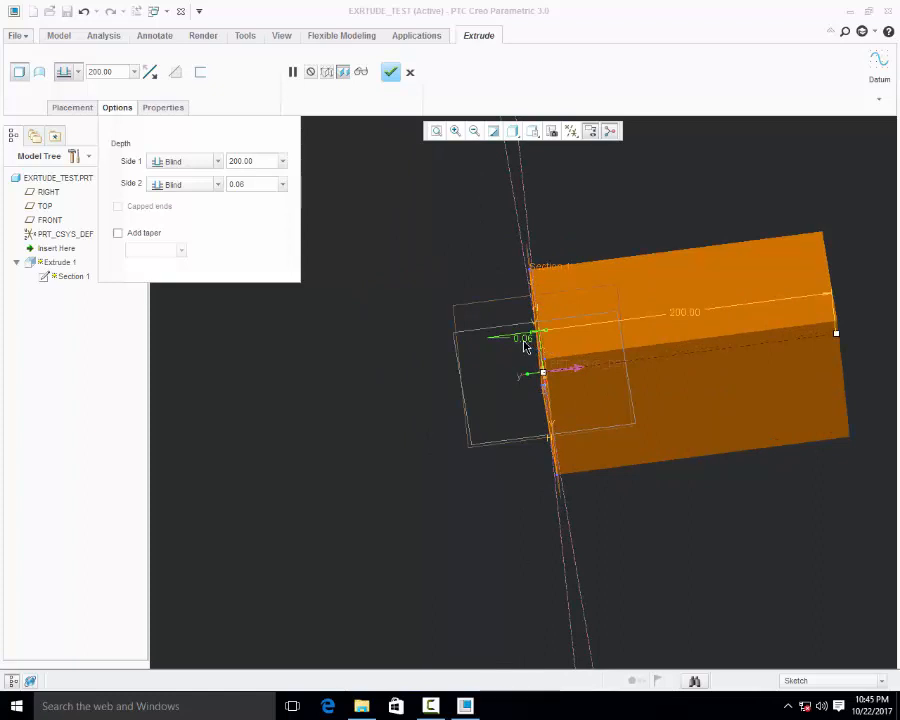
{"action": "double_click", "coordinate": [524, 340]}
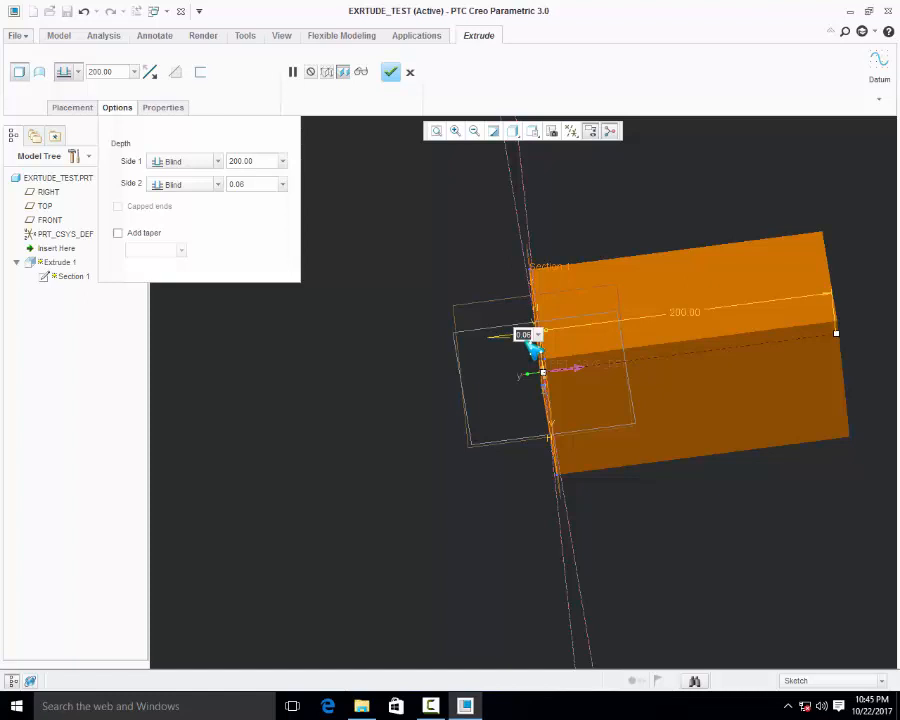
{"action": "key", "text": "Return"}
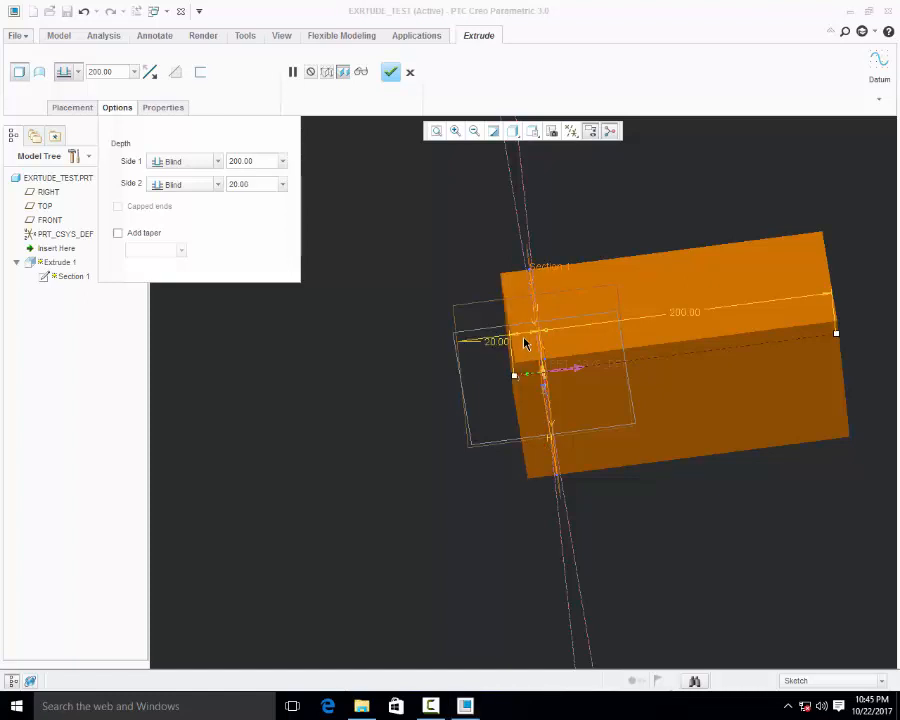
Set the extrusion's side 2 depth to 50 mm
{"action": "double_click", "coordinate": [254, 182]}
{"action": "type", "text": "50"}
{"action": "key", "text": "Return"}
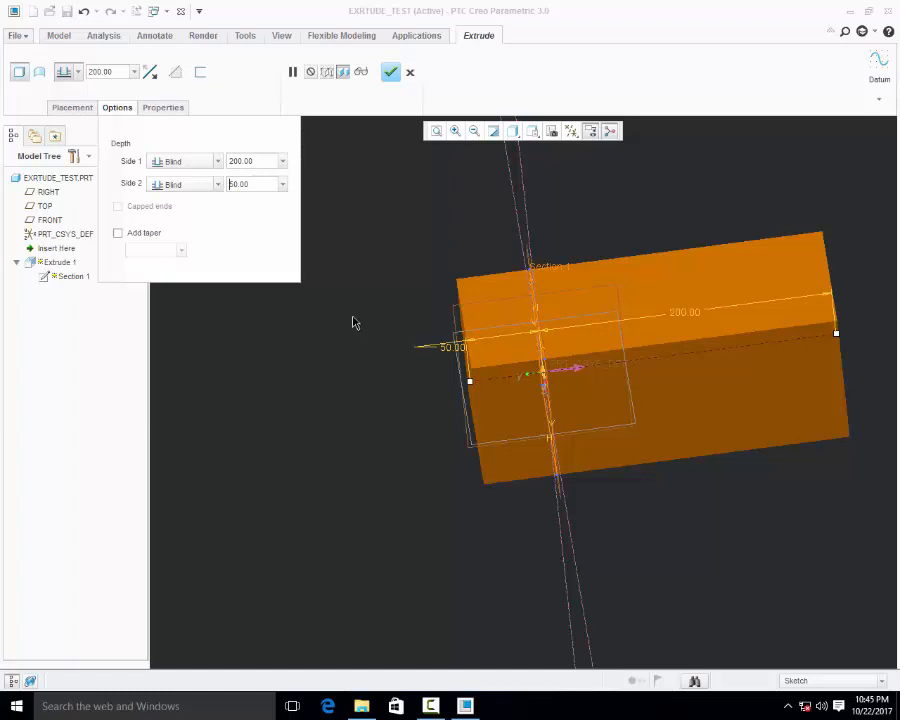
Add a taper to the two-sided extrusion and set its angle to 2 degrees
{"action": "scroll", "coordinate": [363, 377], "scroll_direction": "up", "scroll_amount": 2}
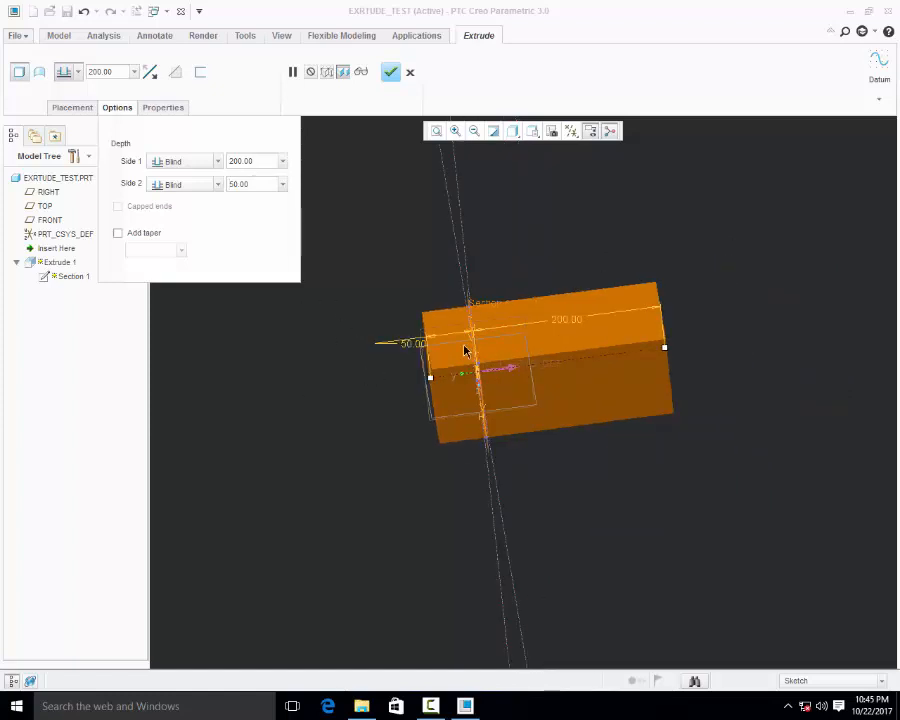
{"action": "scroll", "coordinate": [550, 273], "scroll_direction": "down", "scroll_amount": 2}
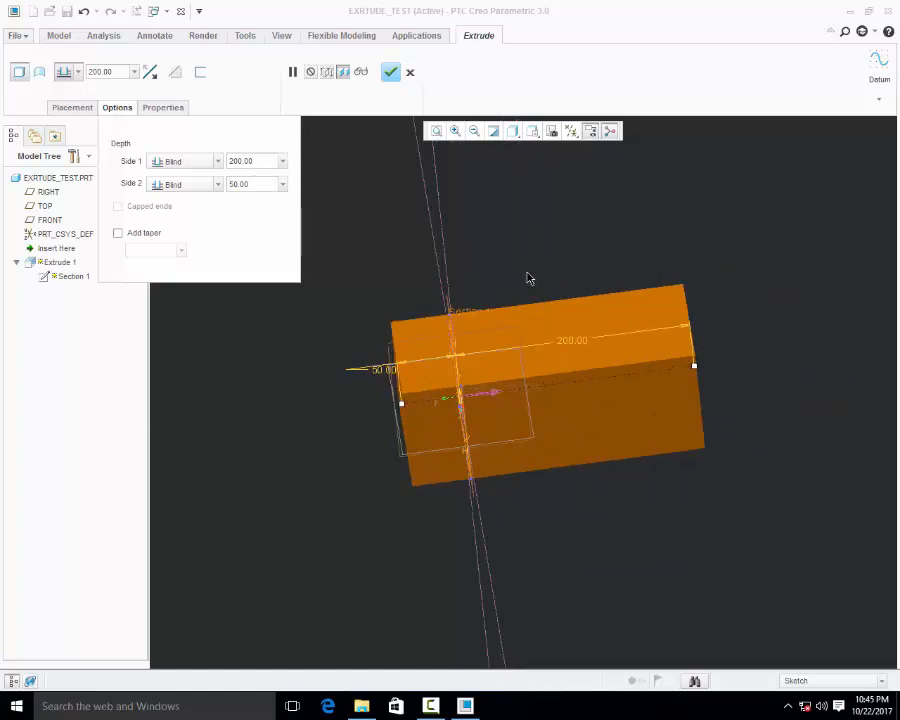
{"action": "middle_click_drag", "start_coordinate": [530, 278], "coordinate": [472, 368]}
{"action": "left_click", "coordinate": [118, 233]}
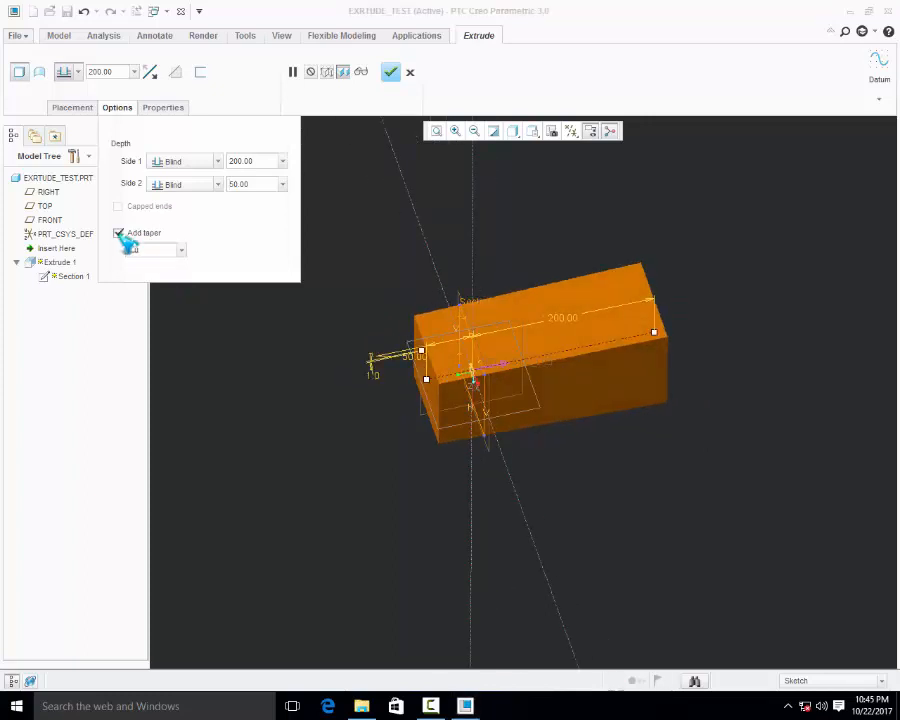
{"action": "scroll", "coordinate": [368, 356], "scroll_direction": "down", "scroll_amount": 2}
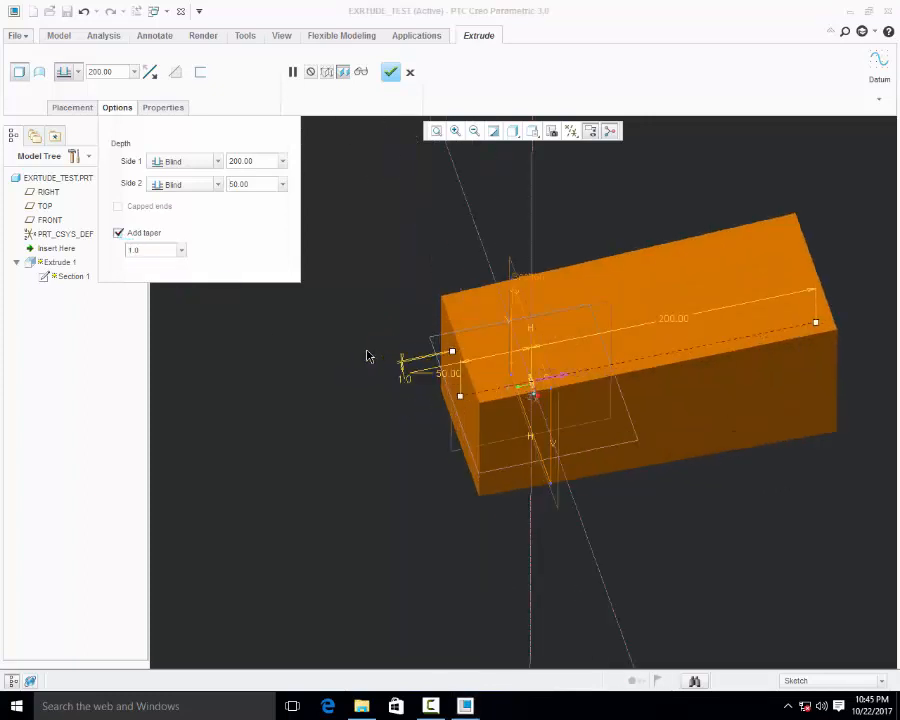
{"action": "left_click", "coordinate": [162, 252]}
{"action": "type", "text": "2"}
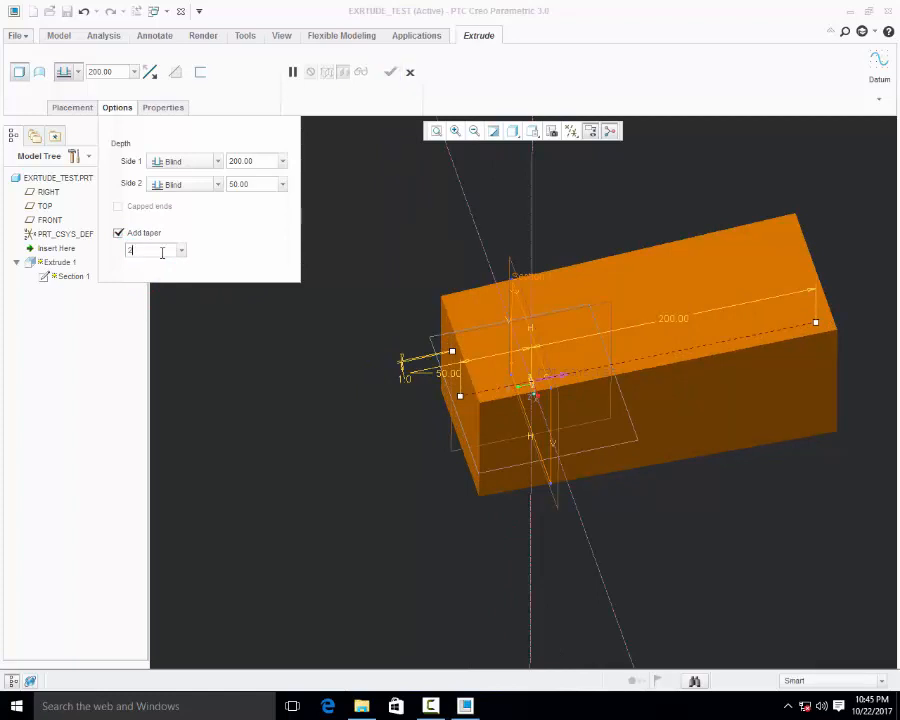
{"action": "key", "text": "Return"}
Set the extrusion's taper angle to 1 degree, and remove the taper again
{"action": "left_click", "coordinate": [162, 252]}
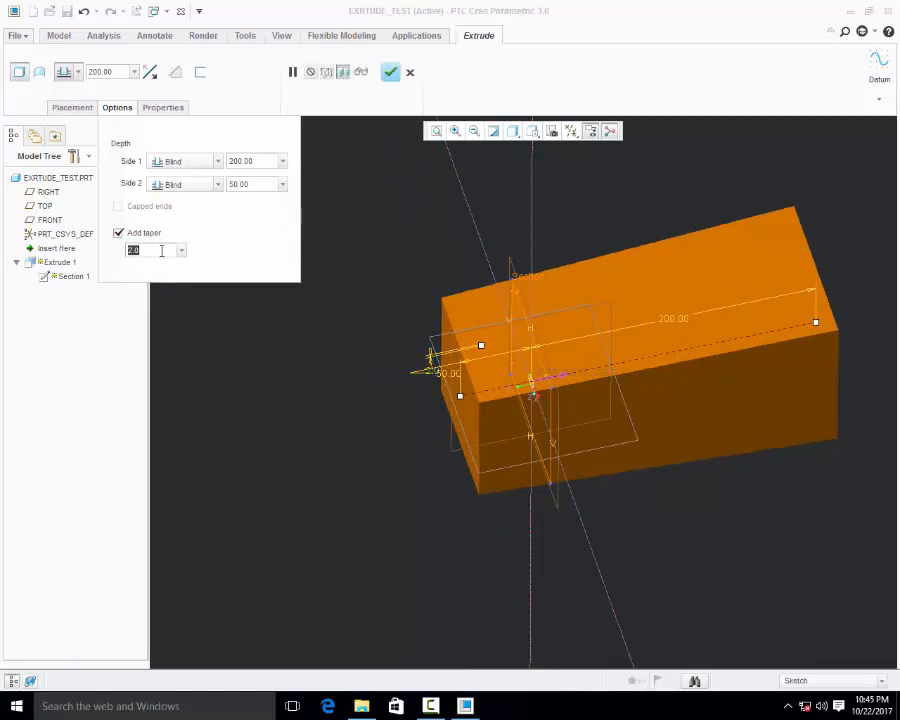
{"action": "type", "text": "1"}
{"action": "key", "text": "Return"}
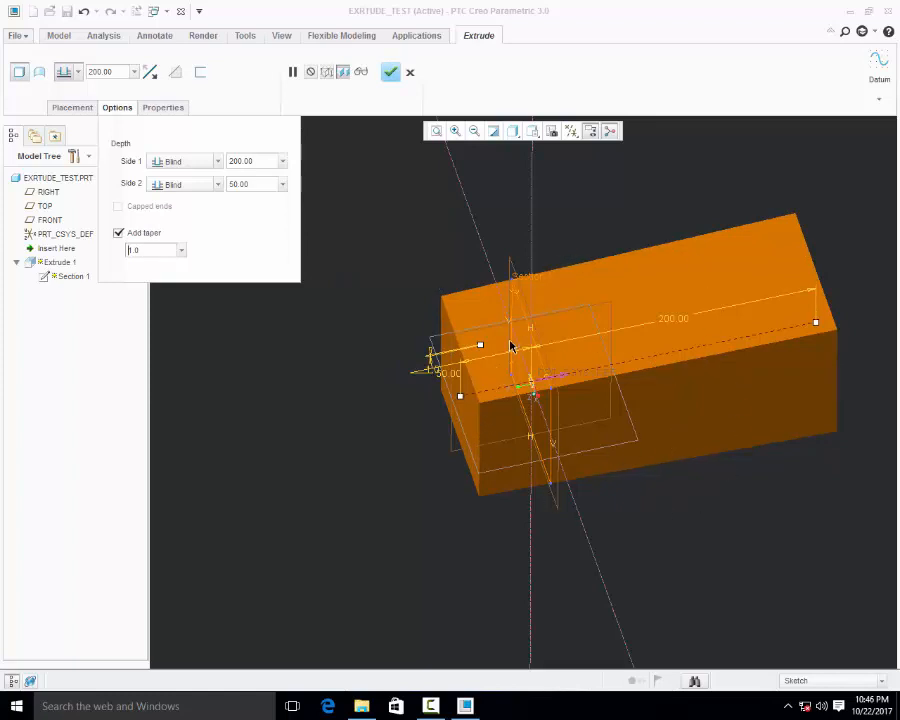
{"action": "left_click", "coordinate": [118, 233]}
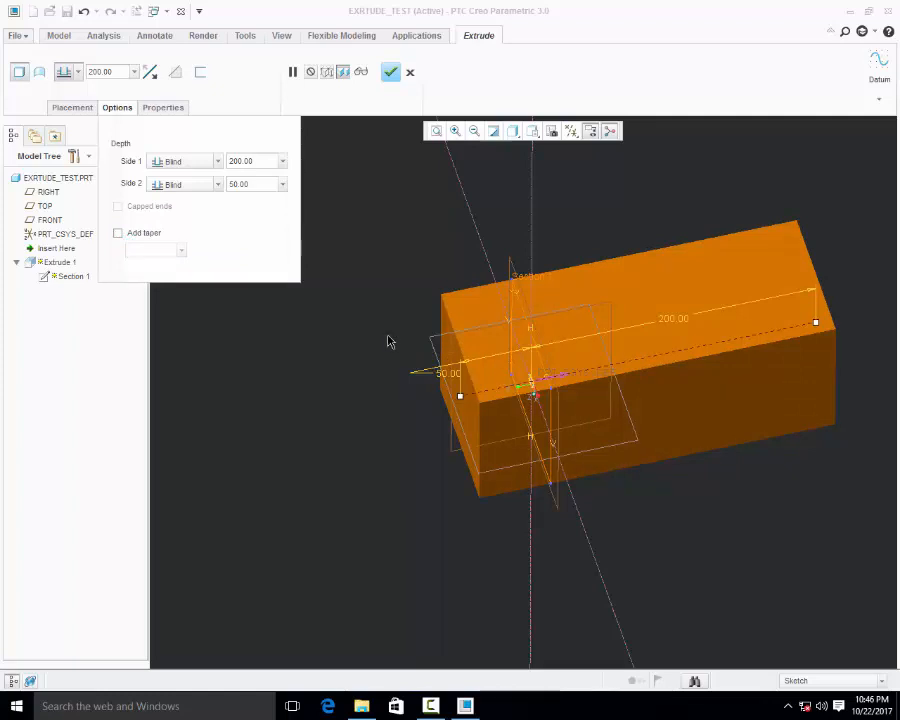
{"action": "left_click", "coordinate": [117, 108]}
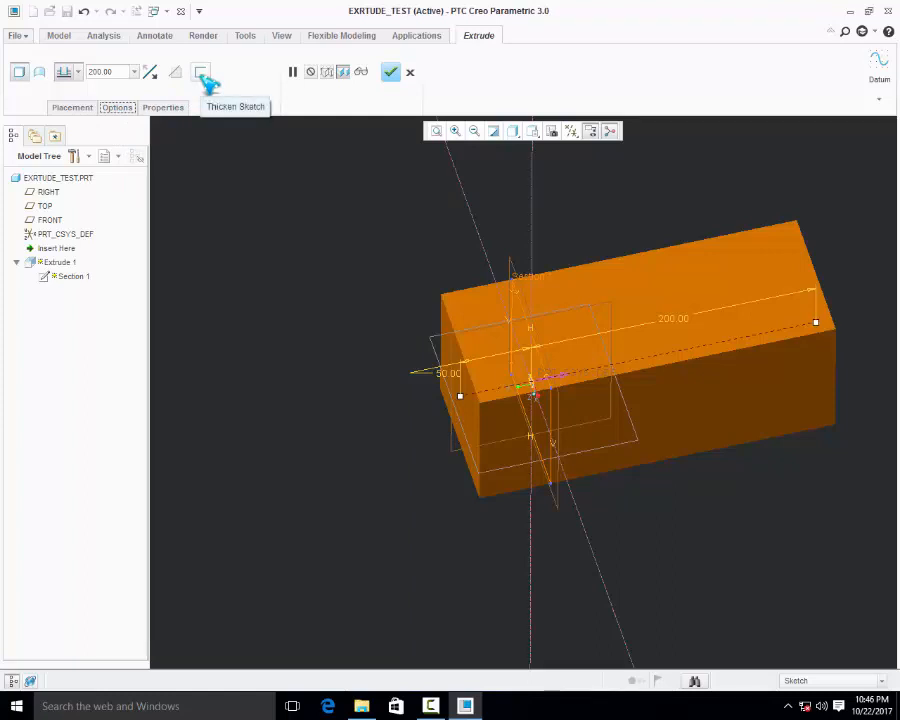
Thicken the extruded sketch into a hollow profile with a wall thickness of 2 mm
{"action": "mouse_move", "coordinate": [372, 362]}
{"action": "middle_mouse_down"}
{"action": "mouse_move", "coordinate": [478, 257]}
{"action": "mouse_move", "coordinate": [470, 290]}
{"action": "mouse_move", "coordinate": [479, 309]}
{"action": "mouse_move", "coordinate": [450, 299]}
{"action": "mouse_move", "coordinate": [470, 299]}
{"action": "mouse_move", "coordinate": [459, 275]}
{"action": "mouse_move", "coordinate": [470, 283]}
{"action": "mouse_move", "coordinate": [345, 300]}
{"action": "middle_mouse_up"}
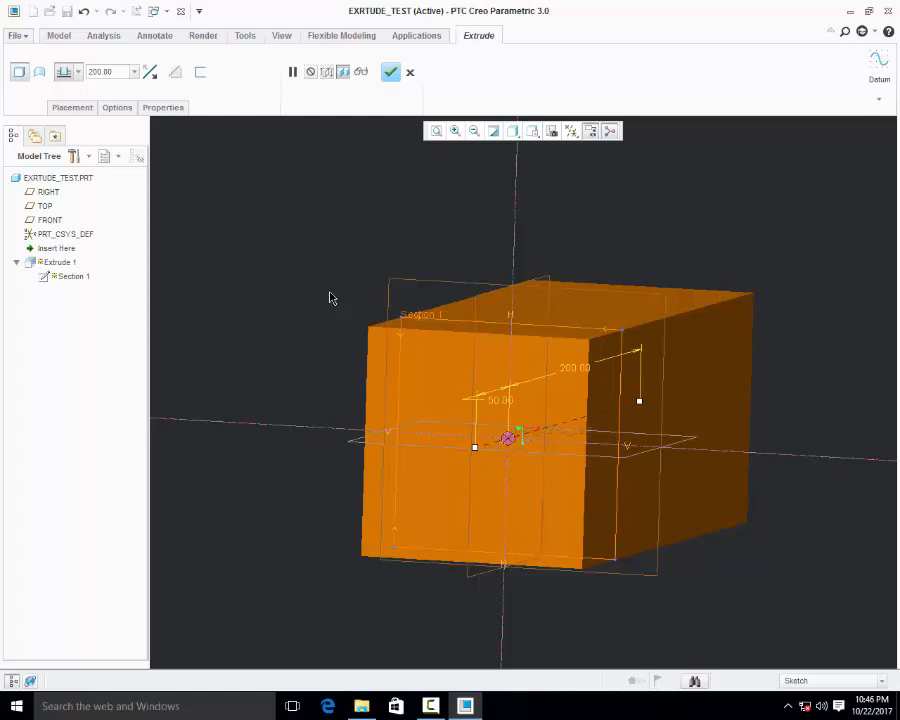
{"action": "left_click", "coordinate": [201, 72]}
{"action": "scroll", "coordinate": [530, 372], "scroll_direction": "up", "scroll_amount": 2}
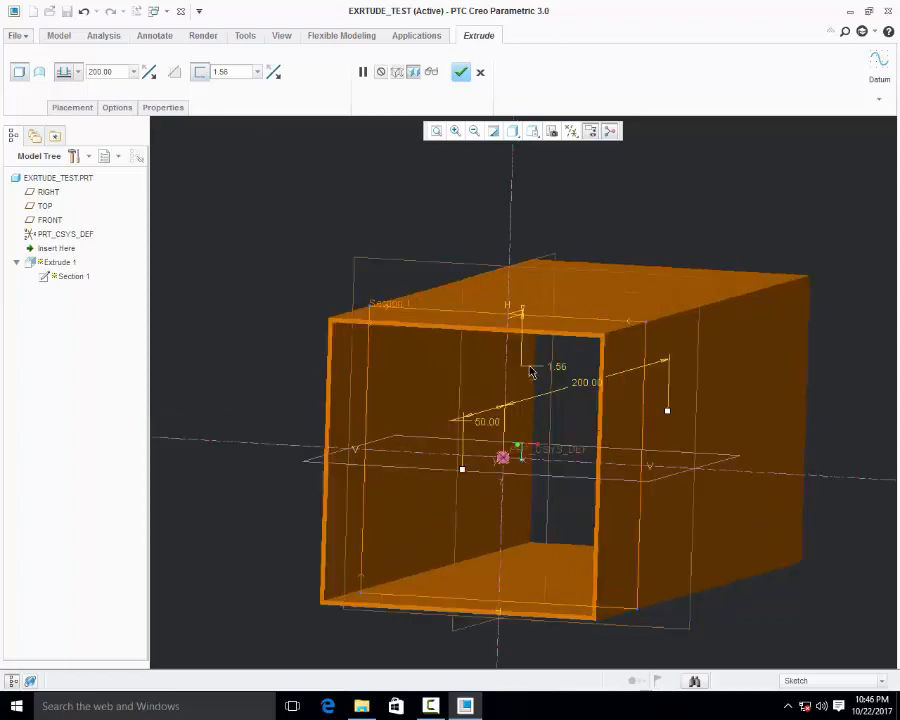
{"action": "middle_click_drag", "start_coordinate": [530, 372], "coordinate": [532, 292]}
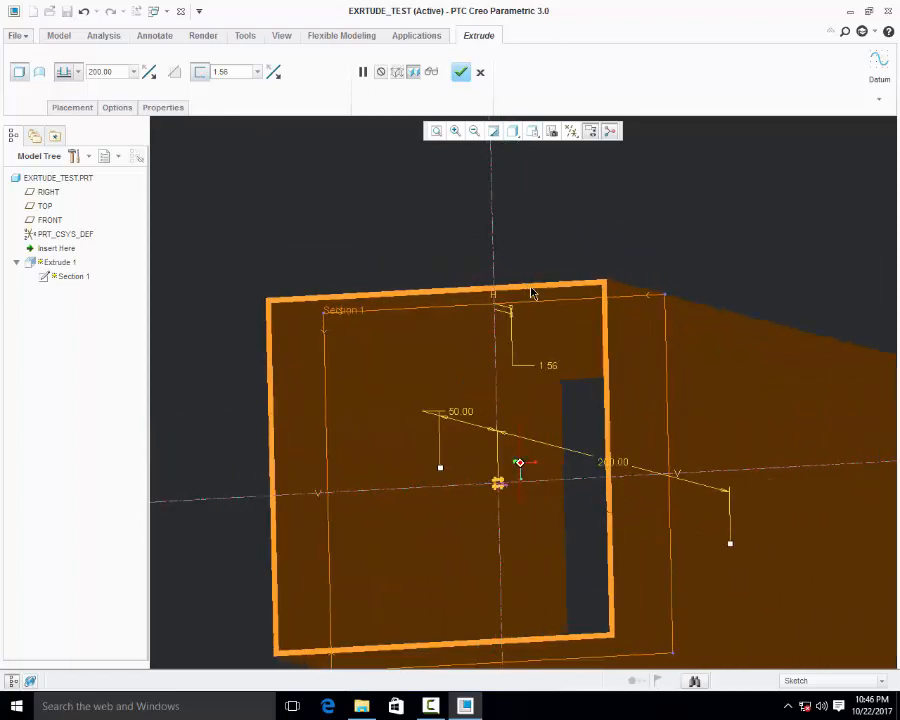
{"action": "scroll", "coordinate": [532, 292], "scroll_direction": "down", "scroll_amount": 3}
{"action": "left_click", "coordinate": [240, 75]}
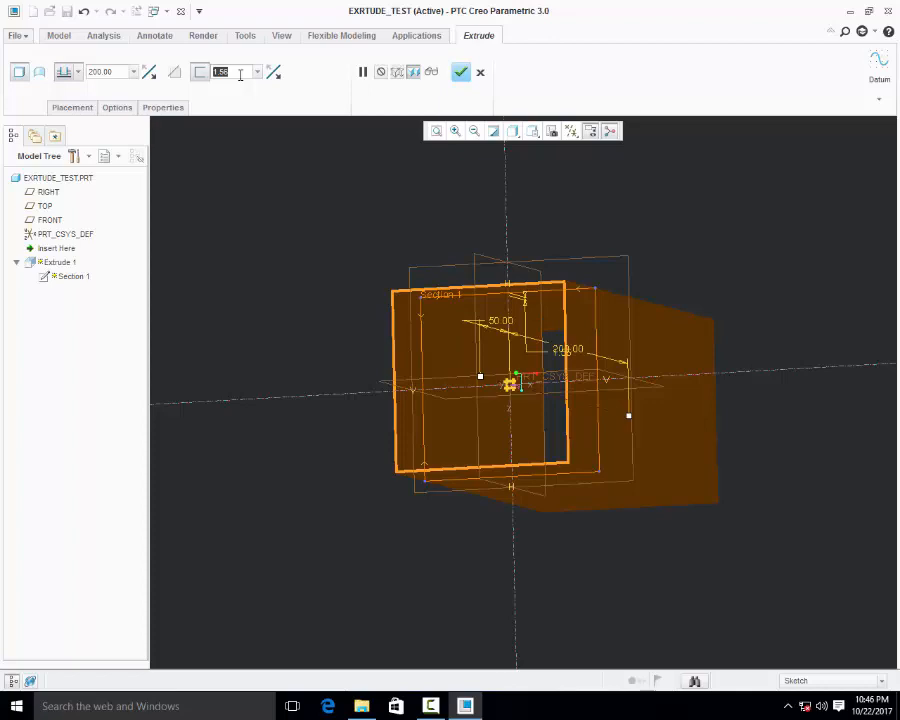
{"action": "type", "text": "2"}
{"action": "key", "text": "Return"}
{"action": "scroll", "coordinate": [511, 370], "scroll_direction": "up", "scroll_amount": 2}
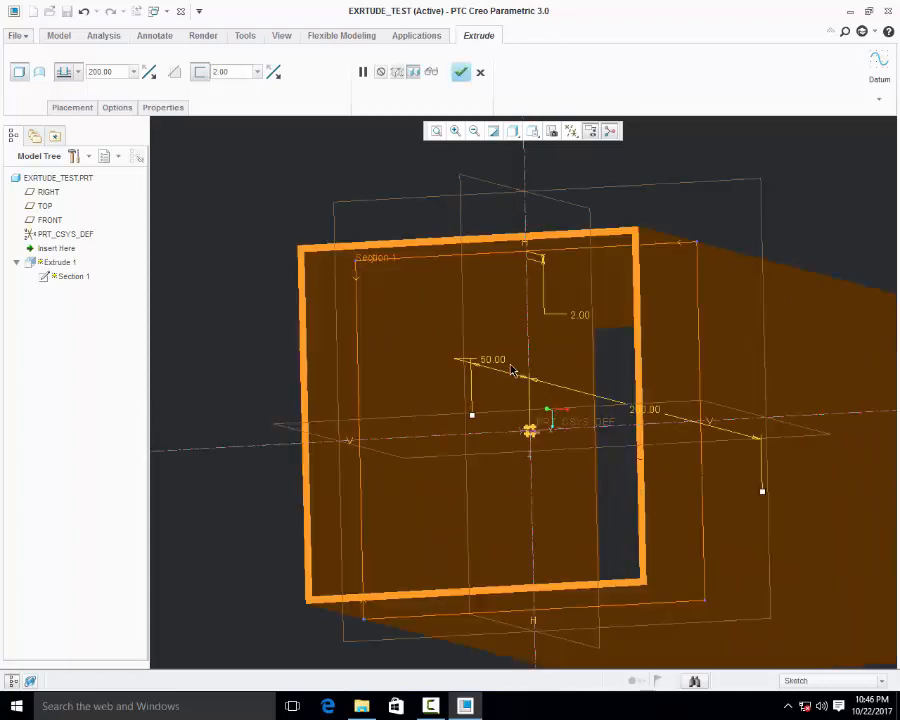
{"action": "scroll", "coordinate": [488, 349], "scroll_direction": "down", "scroll_amount": 2}
{"action": "middle_click_drag", "start_coordinate": [488, 349], "coordinate": [441, 272]}
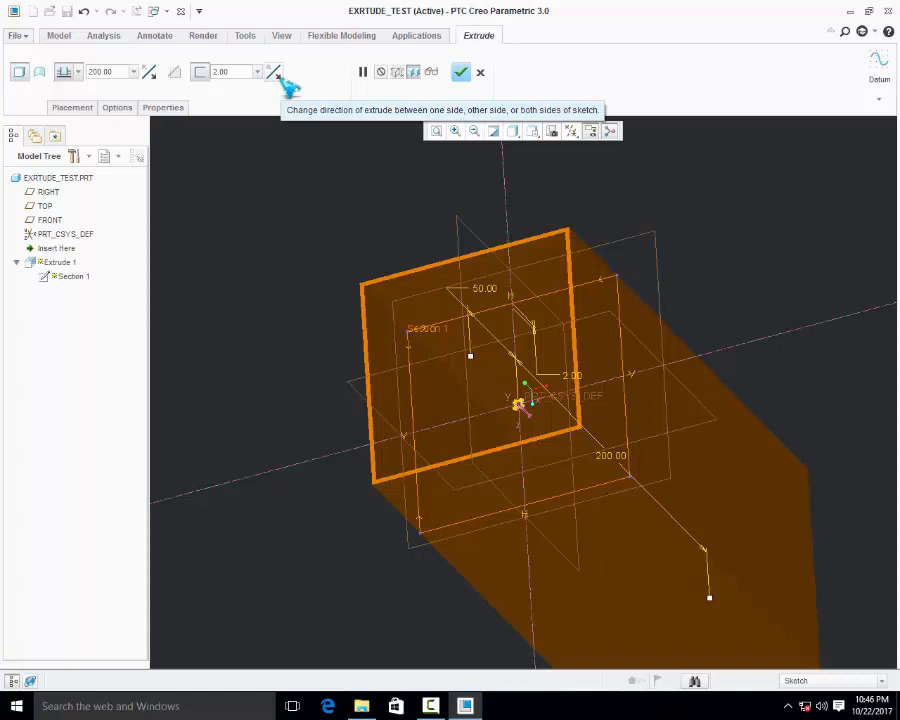
Change the side on which the wall thickness is added, cycling through the sketch's other side and both sides
{"action": "left_click", "coordinate": [284, 82]}
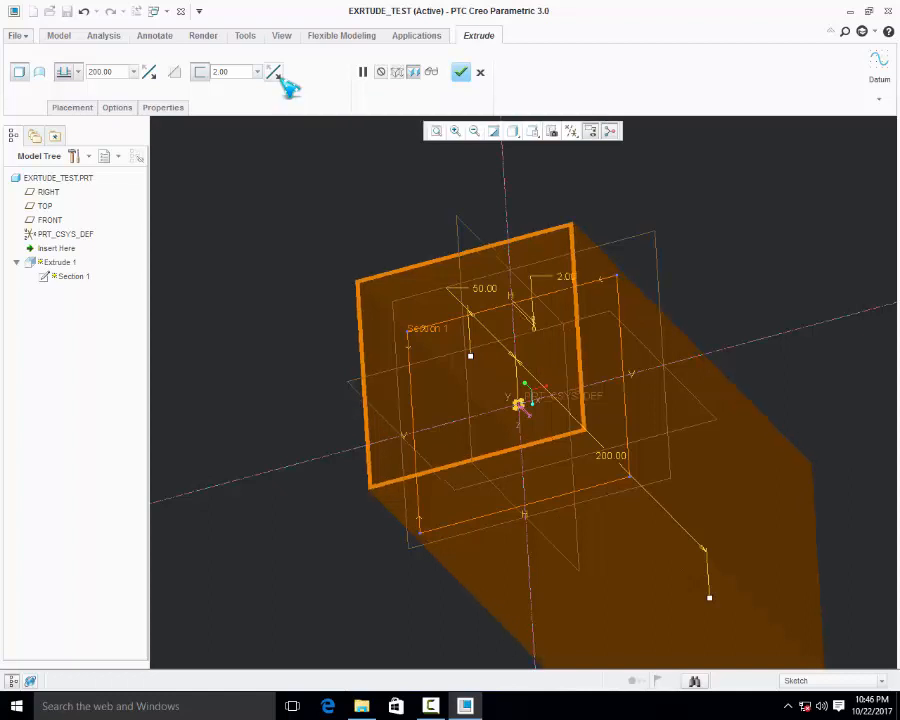
{"action": "left_click", "coordinate": [284, 82]}
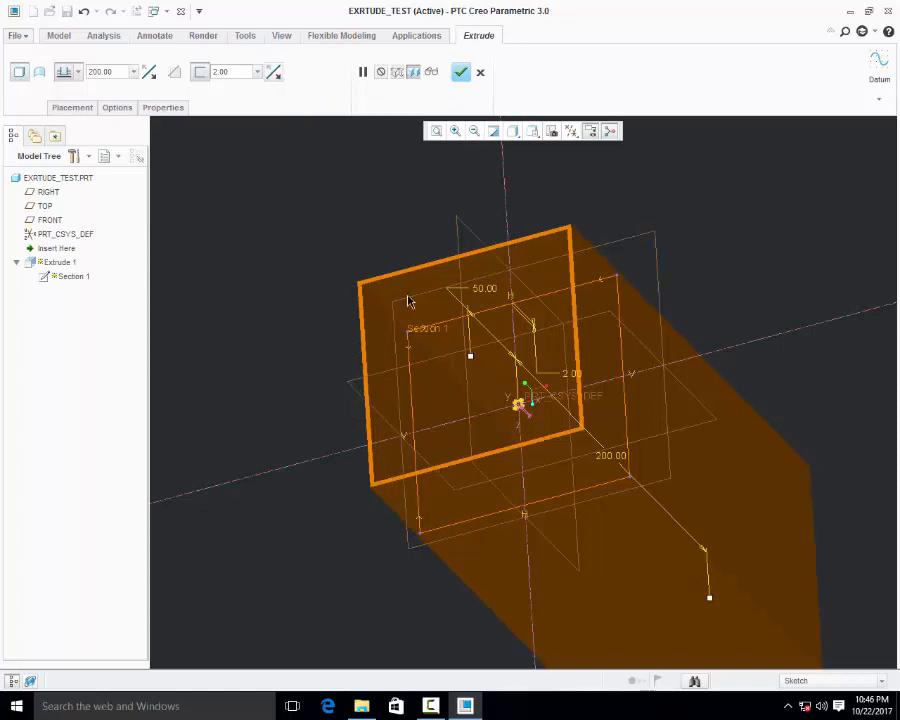
{"action": "scroll", "coordinate": [408, 301], "scroll_direction": "up", "scroll_amount": 4}
{"action": "middle_click_drag", "start_coordinate": [337, 180], "coordinate": [330, 208]}
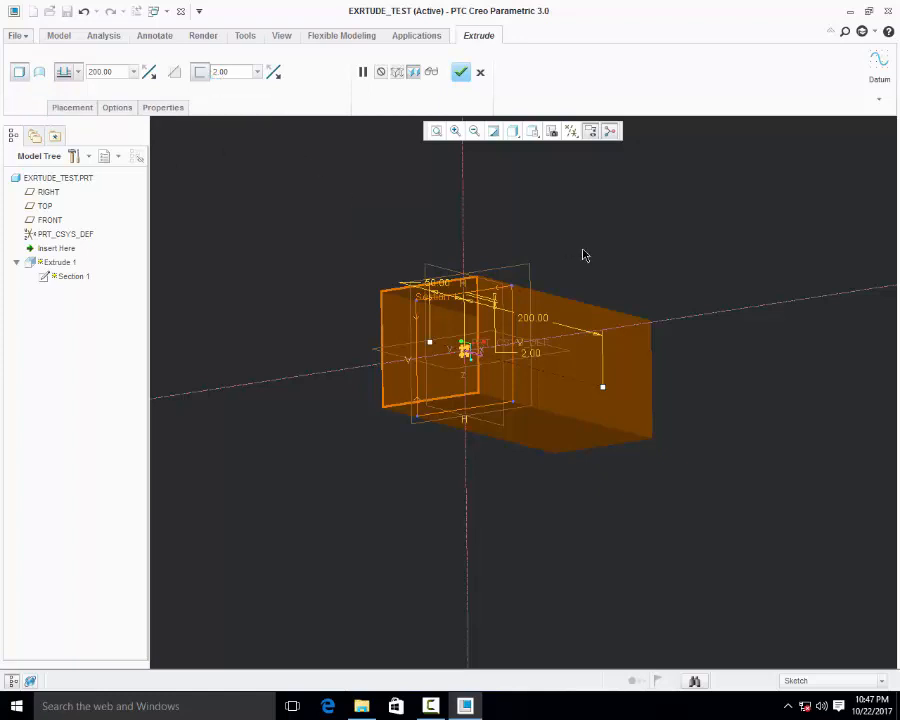
{"action": "scroll", "coordinate": [585, 255], "scroll_direction": "down", "scroll_amount": 2}
{"action": "middle_click_drag", "start_coordinate": [482, 273], "coordinate": [490, 262]}
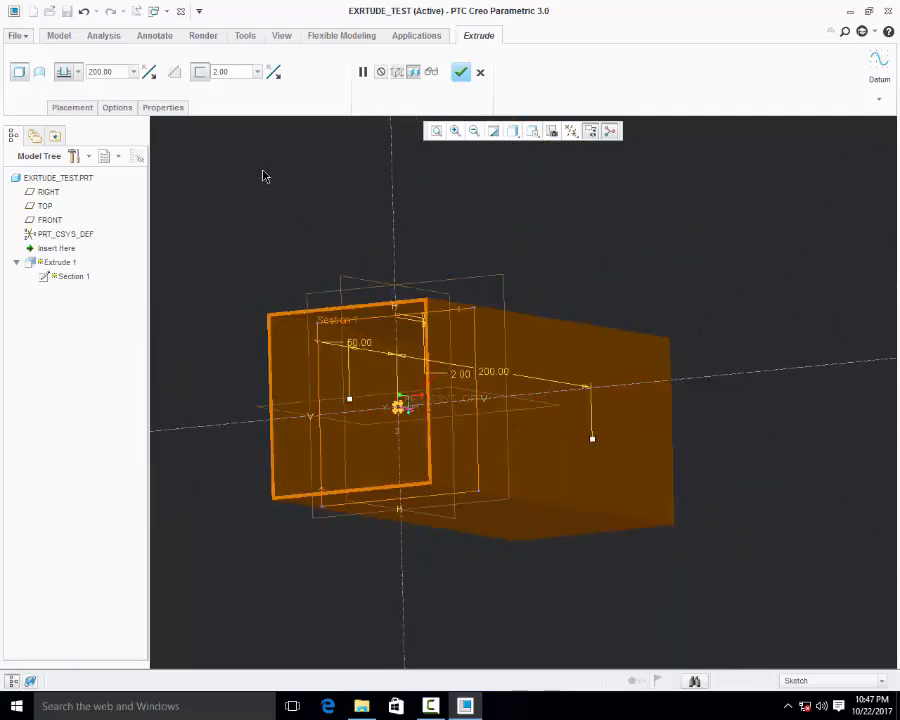
Turn off sketch thickening so the square is extruded as a full solid
{"action": "left_click", "coordinate": [200, 72]}
{"action": "scroll", "coordinate": [513, 303], "scroll_direction": "up", "scroll_amount": 2}
{"action": "middle_click_drag", "start_coordinate": [513, 303], "coordinate": [488, 263]}
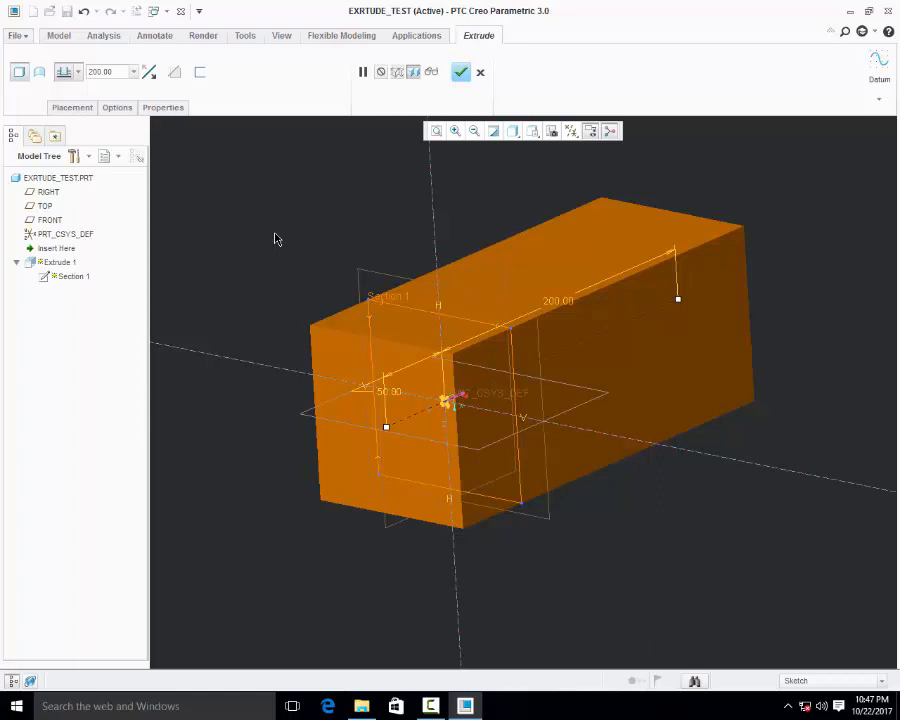
Try extruding the square as a surface, inspect its open ends, and restore the solid type
{"action": "left_click", "coordinate": [40, 74]}
{"action": "middle_click_drag", "start_coordinate": [436, 410], "coordinate": [415, 396]}
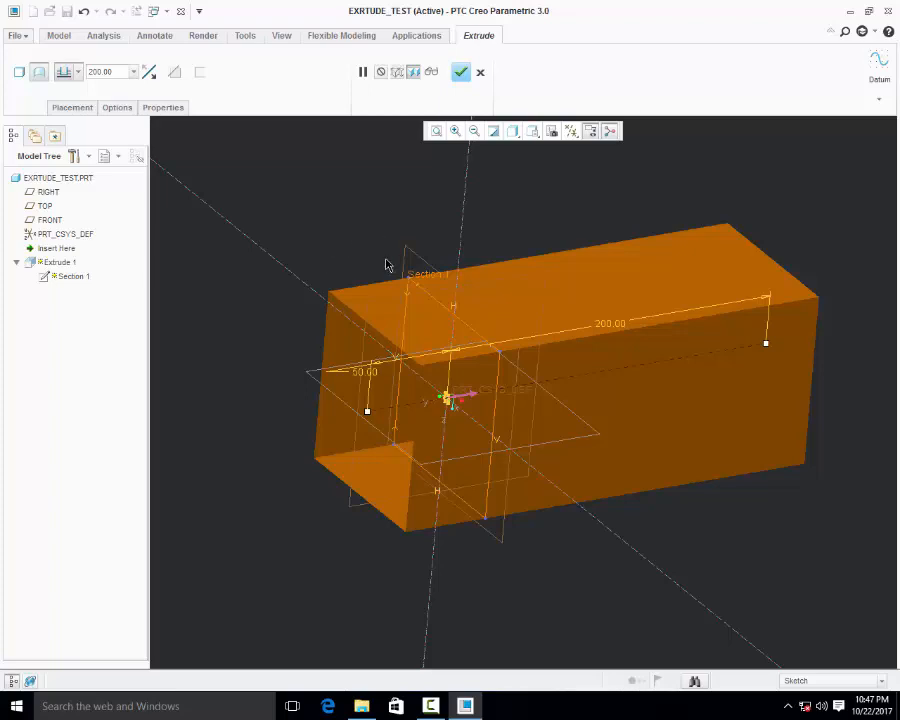
{"action": "middle_click_drag", "start_coordinate": [369, 243], "coordinate": [329, 237]}
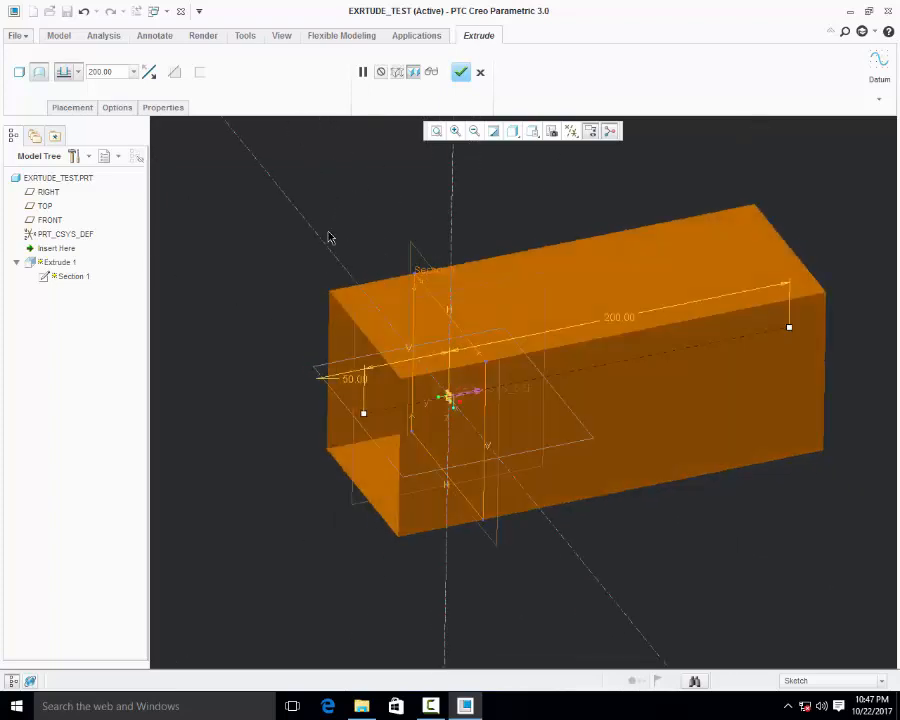
{"action": "middle_click_drag", "start_coordinate": [456, 338], "coordinate": [366, 315]}
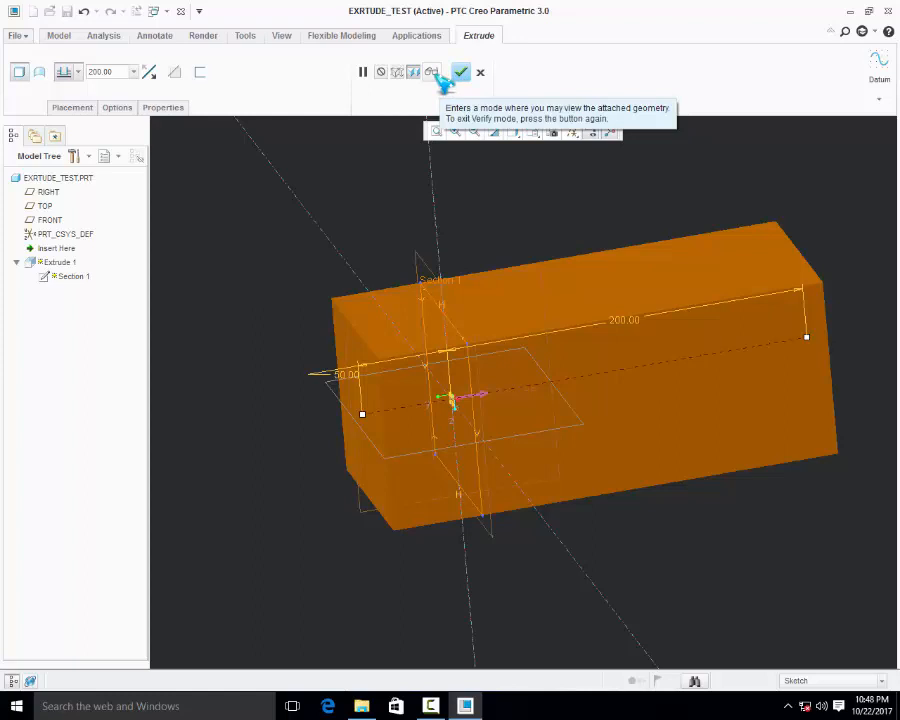
Preview the extruded block in verify mode and resume editing the feature
{"action": "left_click", "coordinate": [434, 74]}
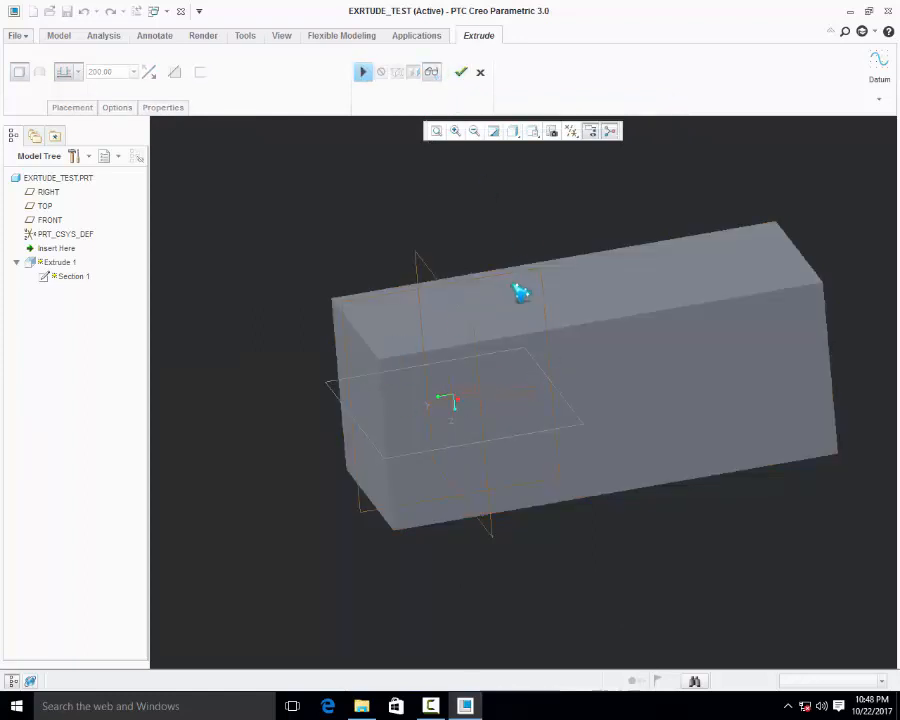
{"action": "middle_click_drag", "start_coordinate": [521, 292], "coordinate": [559, 286]}
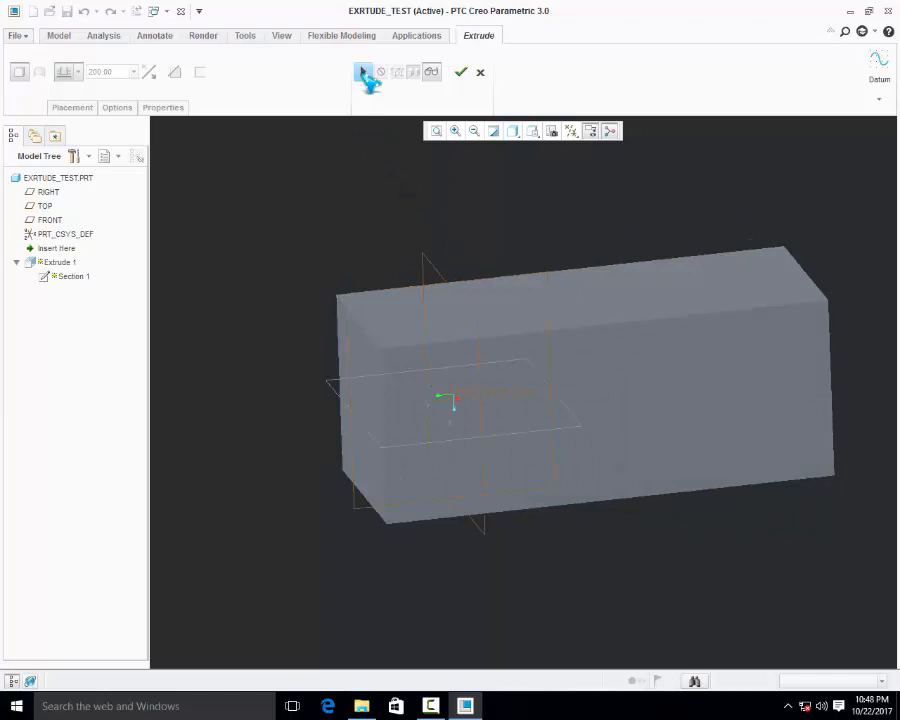
{"action": "left_click", "coordinate": [363, 72]}
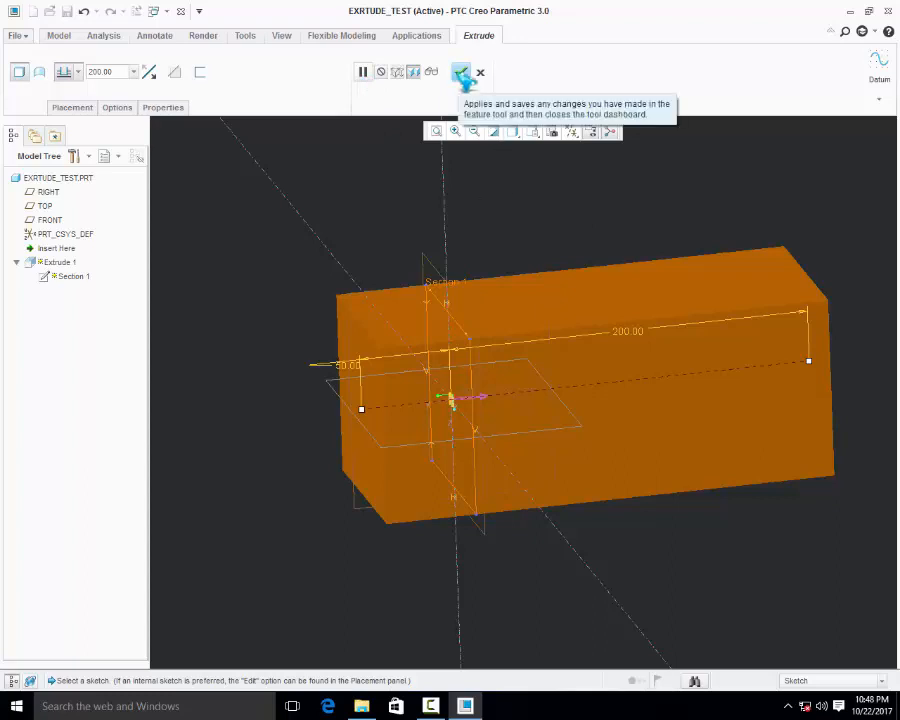
Accept the two-sided solid extrusion and inspect the finished block
{"action": "left_click", "coordinate": [461, 75]}
{"action": "scroll", "coordinate": [250, 379], "scroll_direction": "up", "scroll_amount": 2}
{"action": "middle_click_drag", "start_coordinate": [373, 351], "coordinate": [394, 370]}
{"action": "left_click", "coordinate": [360, 268]}
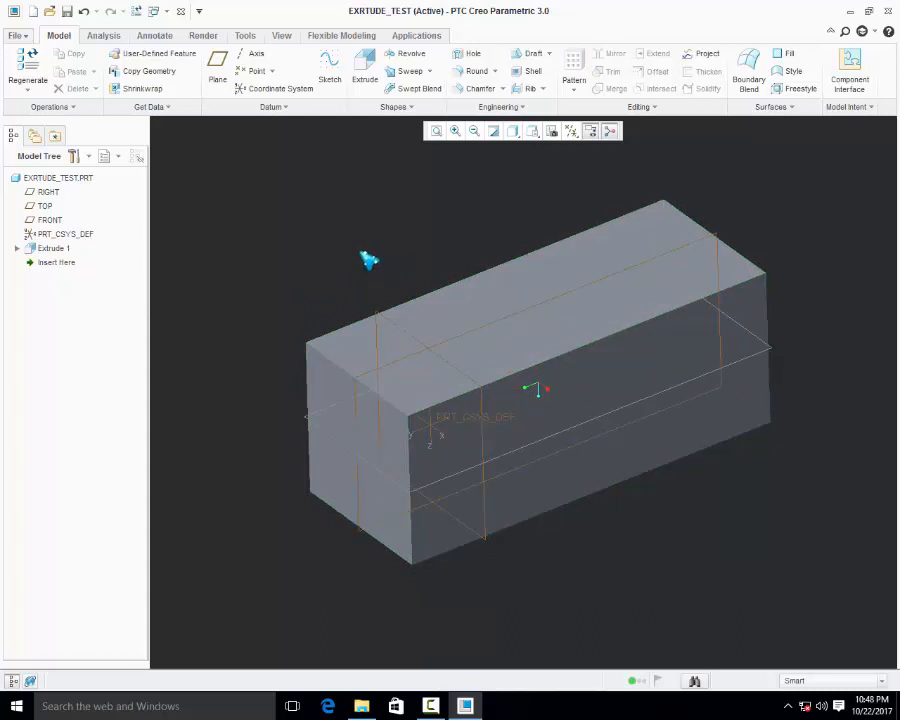
{"action": "scroll", "coordinate": [360, 258], "scroll_direction": "down", "scroll_amount": 3}
{"action": "scroll", "coordinate": [424, 251], "scroll_direction": "up", "scroll_amount": 1}
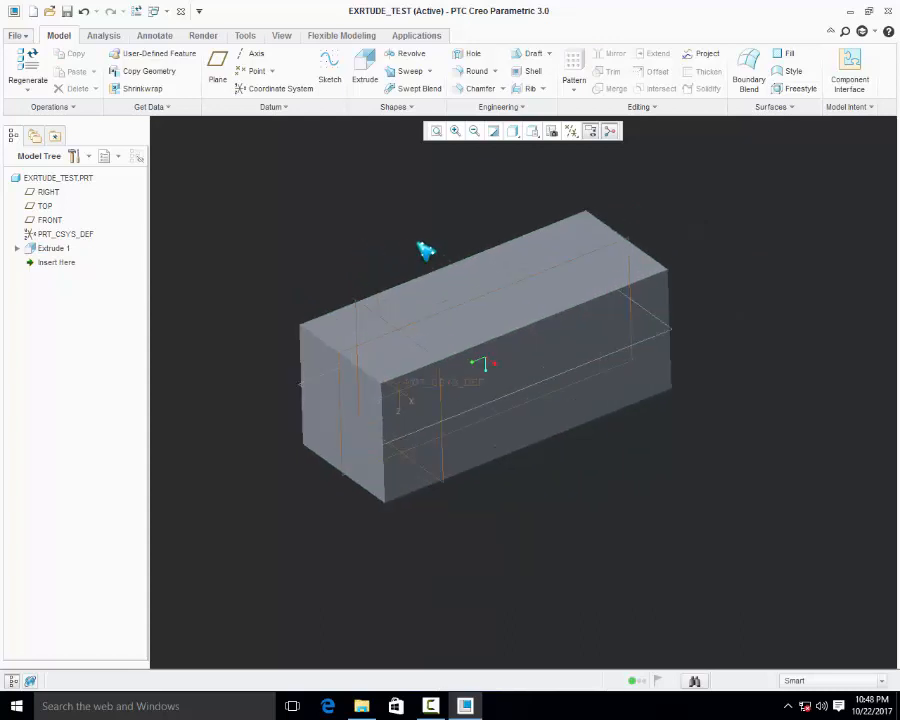